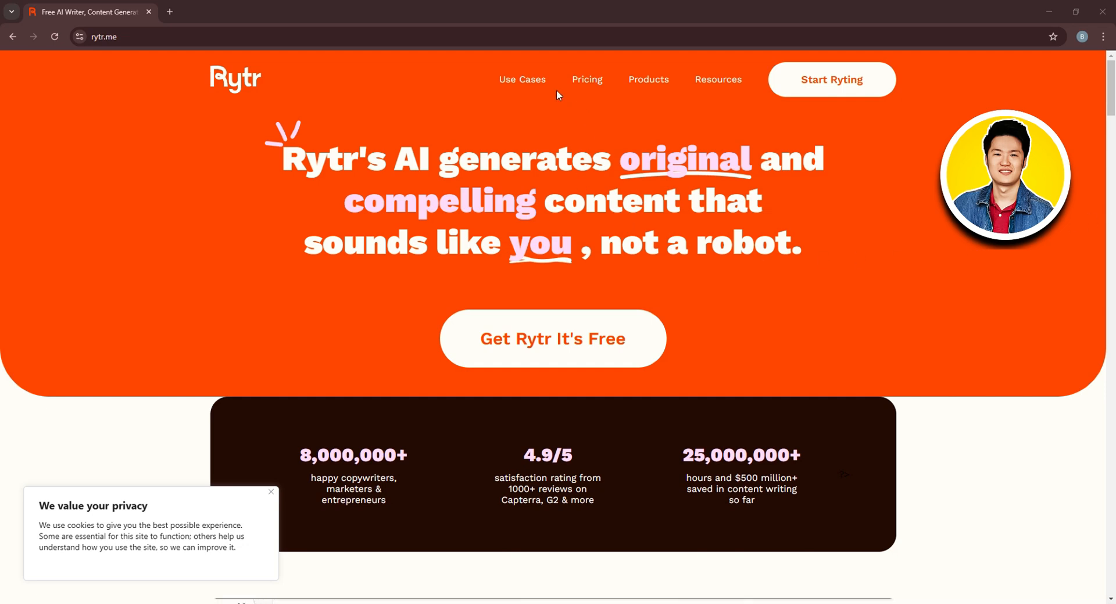
# Open the Pricing page in a new tab and switch the plan prices to monthly billing
pyautogui.rightClick(588, 78)
pyautogui.click(610, 90)
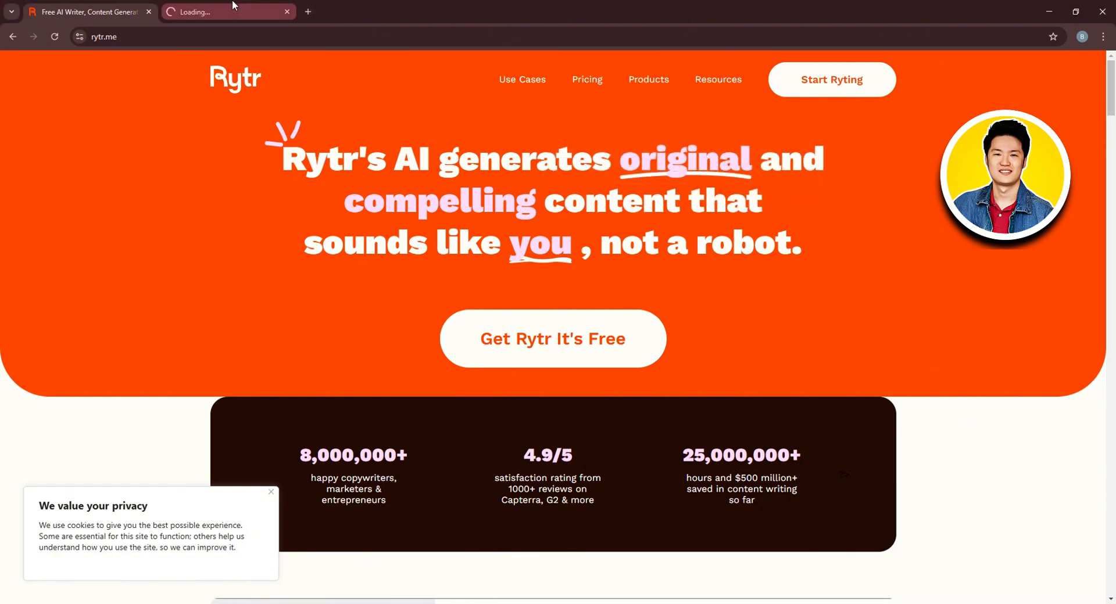
pyautogui.click(232, 8)
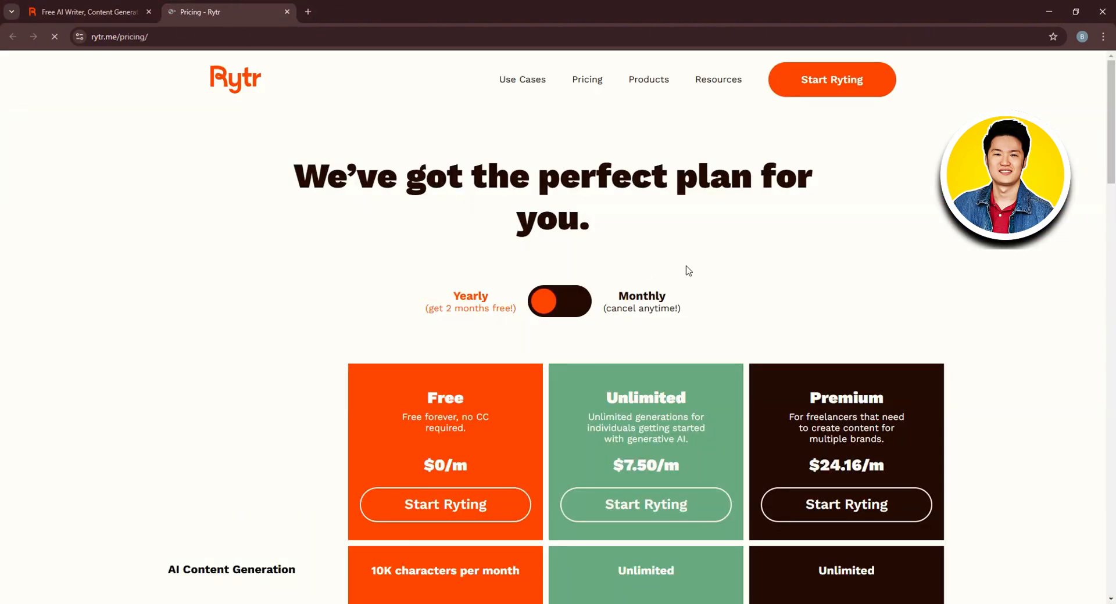
pyautogui.scroll(-3, 858, 296)
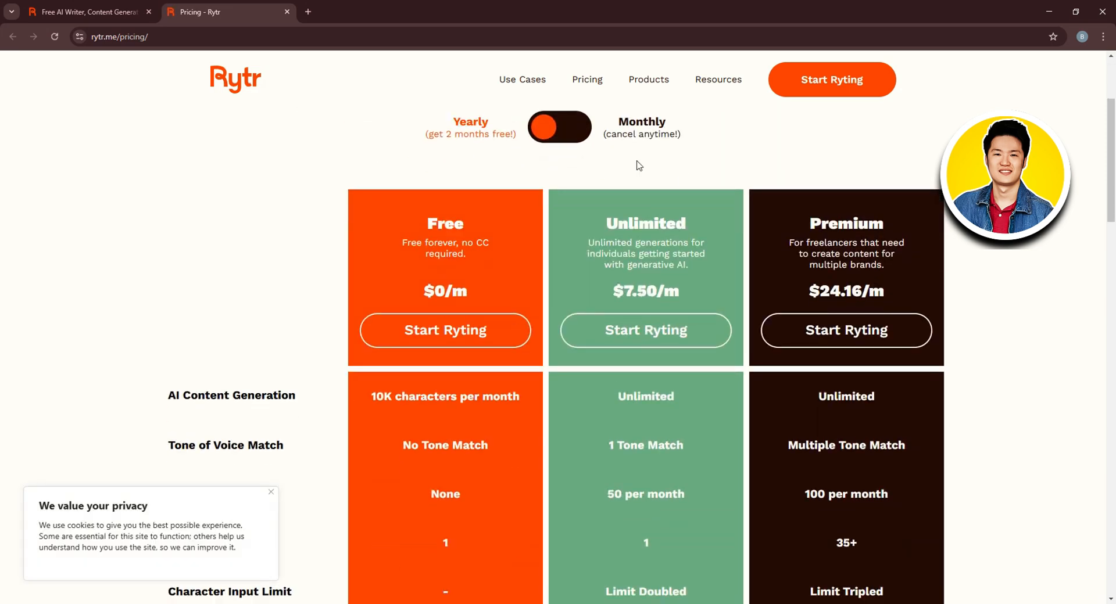
pyautogui.click(569, 130)
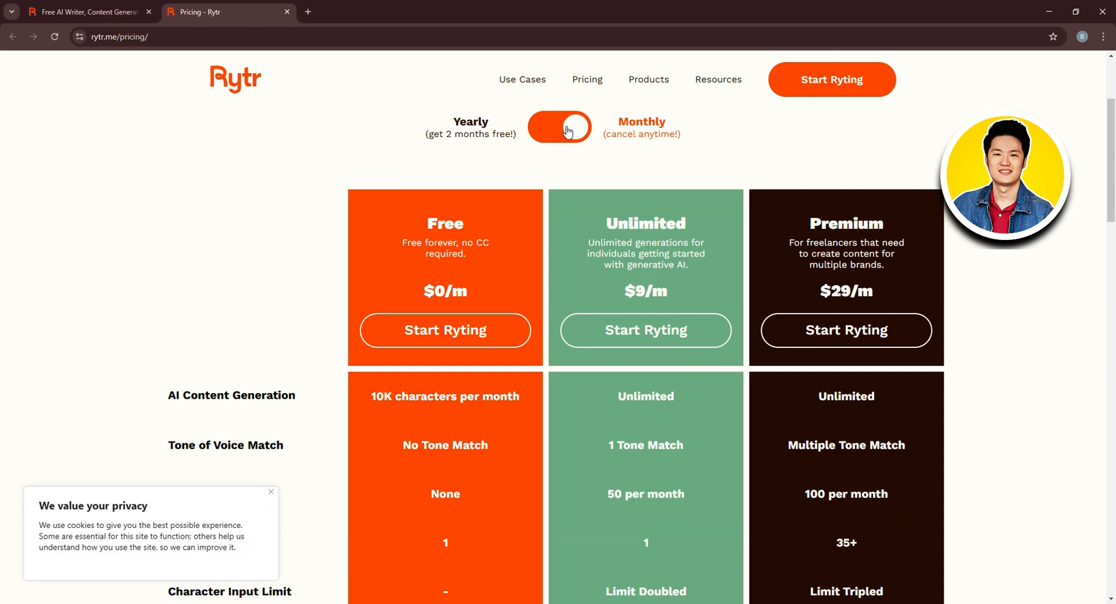
# Start the free sign-up from the homepage tab and dismiss the privacy notice
pyautogui.click(91, 7)
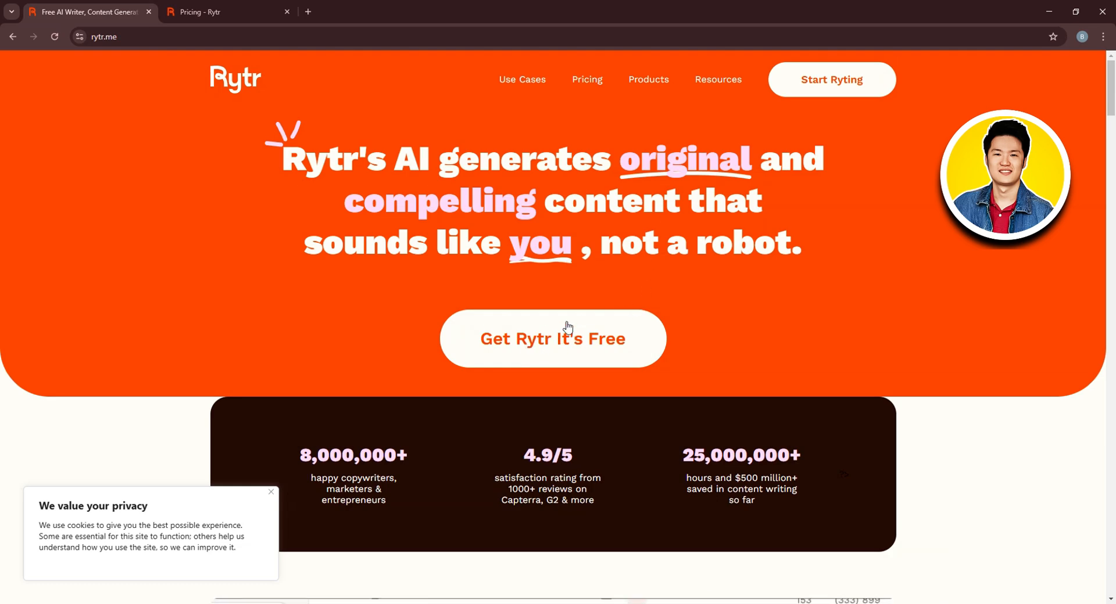
pyautogui.click(537, 344)
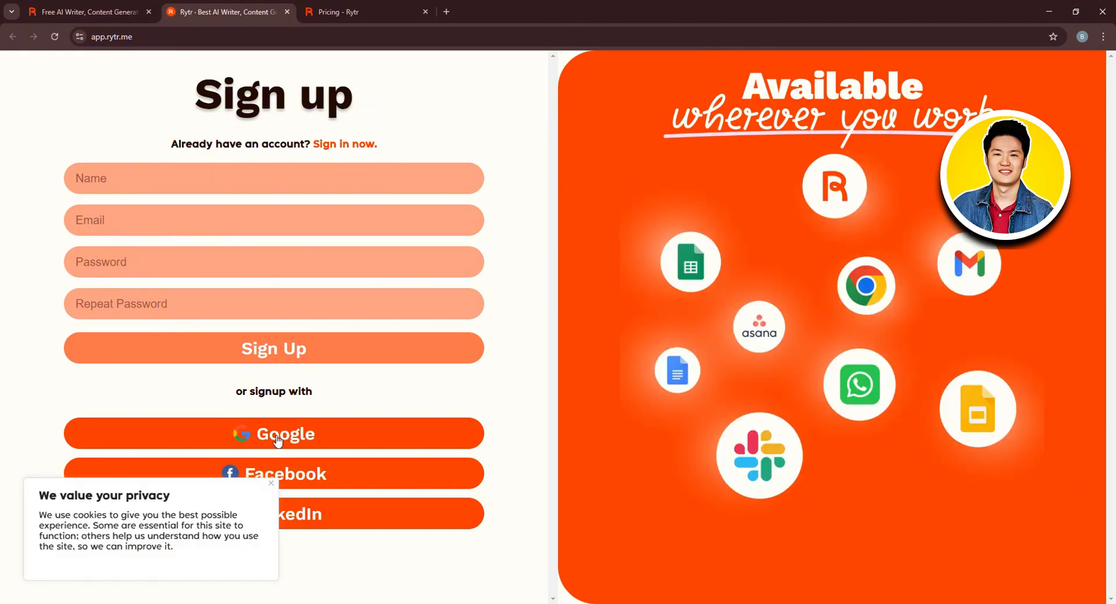
pyautogui.click(271, 485)
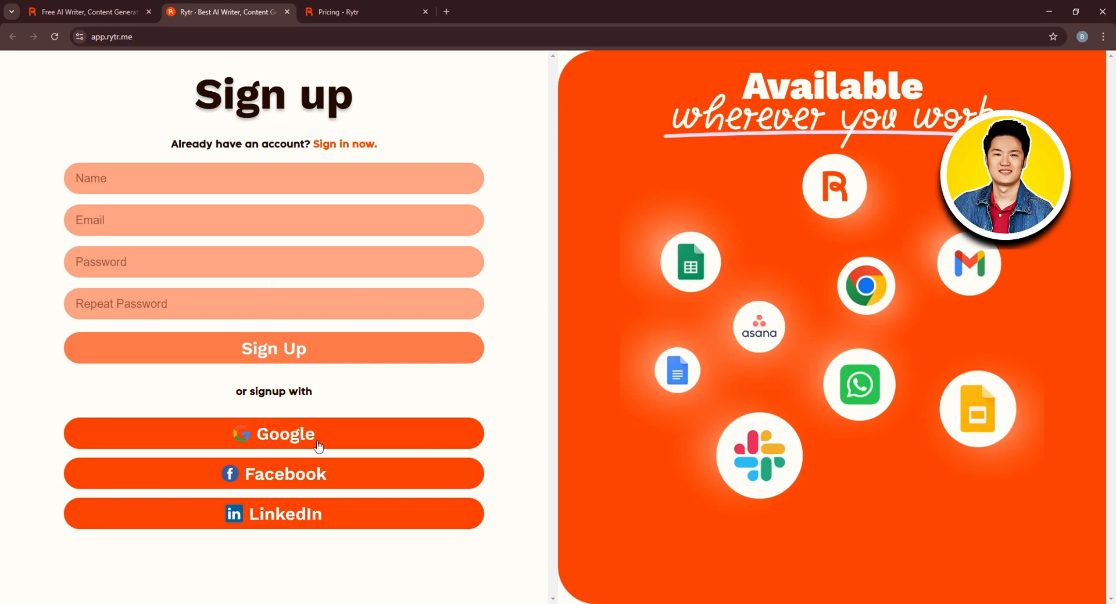
# Sign up with Google, choosing the existing Google account
pyautogui.click(281, 436)
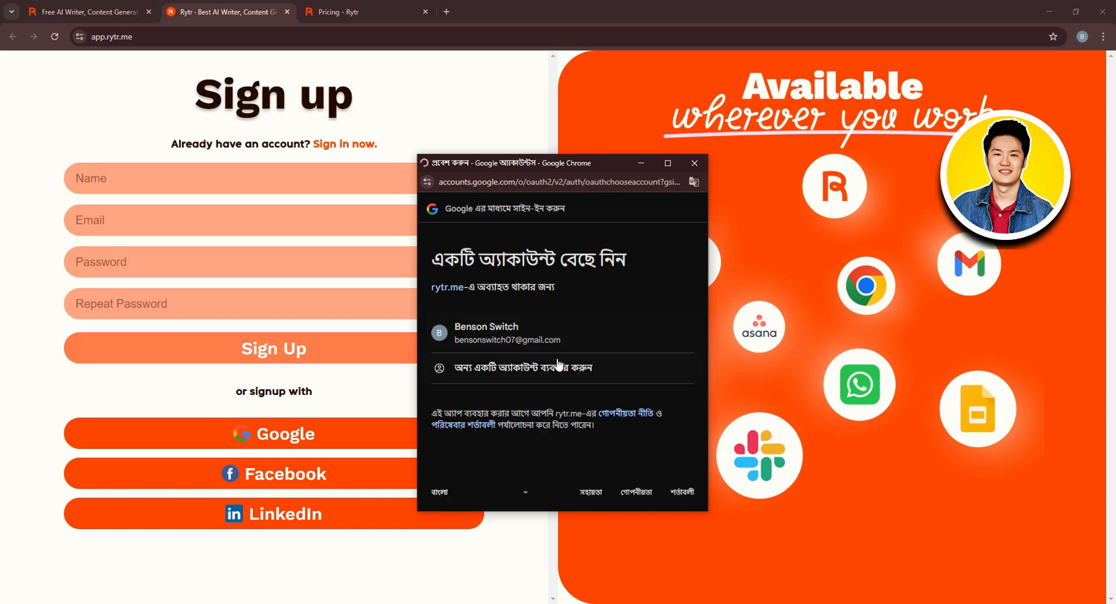
pyautogui.click(508, 330)
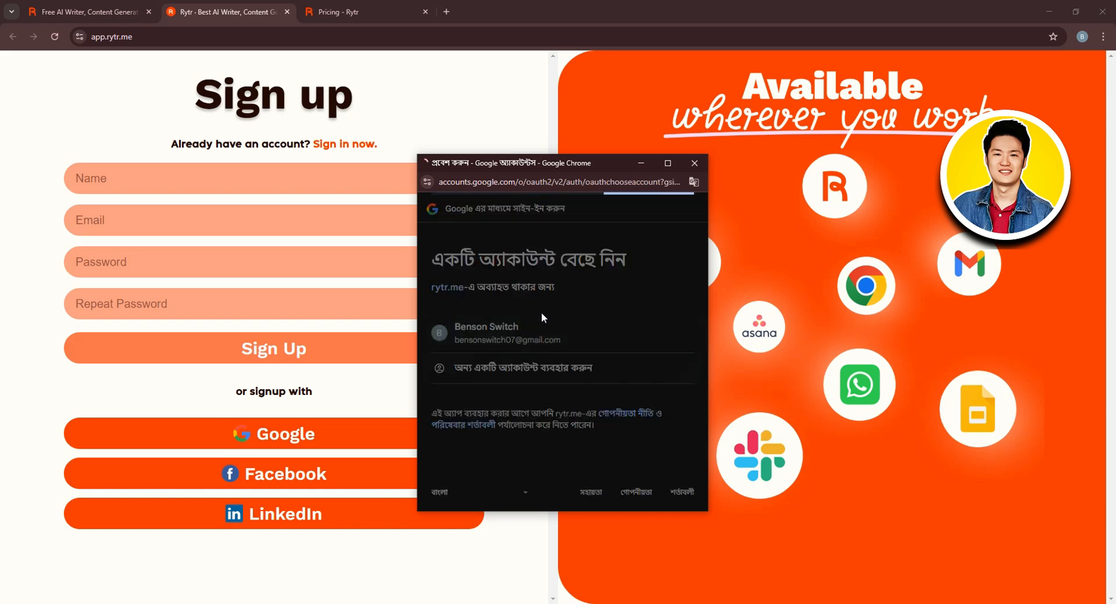
pyautogui.click(623, 421)
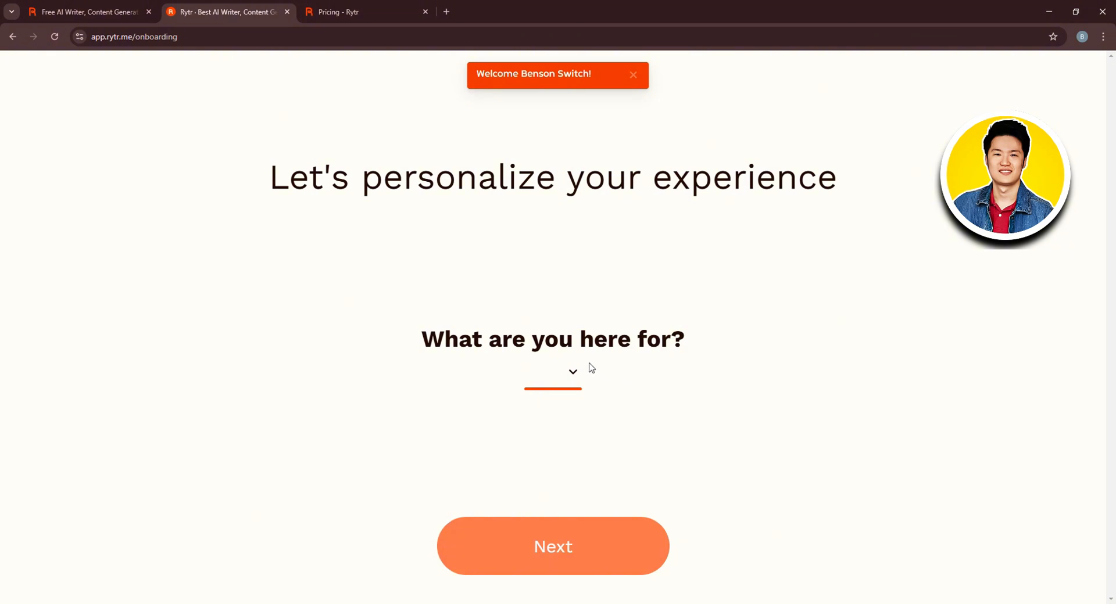
# Answer the onboarding question with Writing articles and marketing content, then continue to Rytr
pyautogui.click(575, 373)
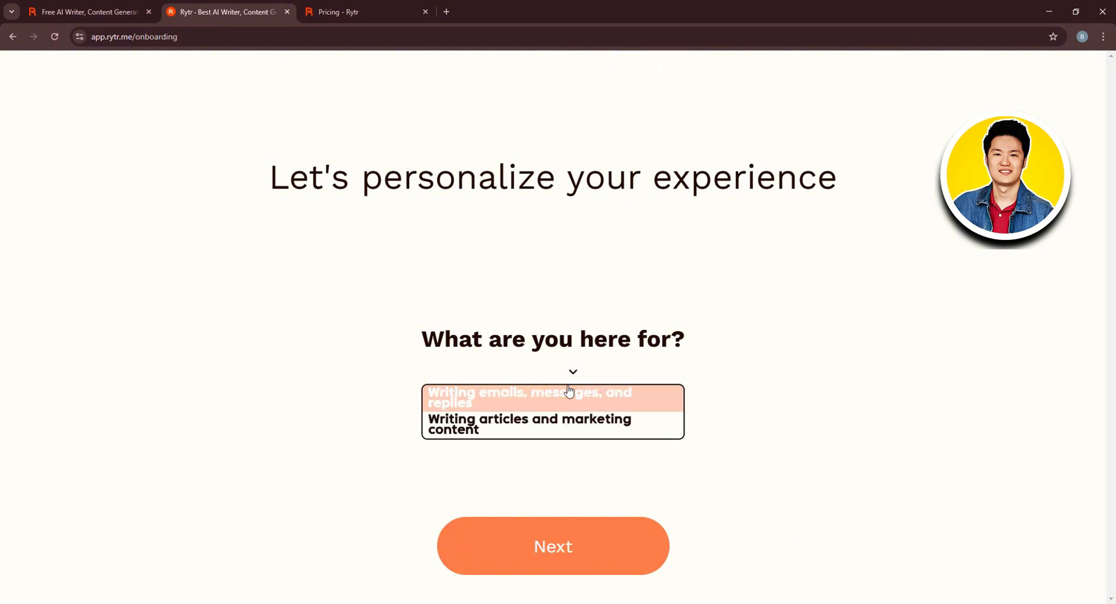
pyautogui.click(569, 425)
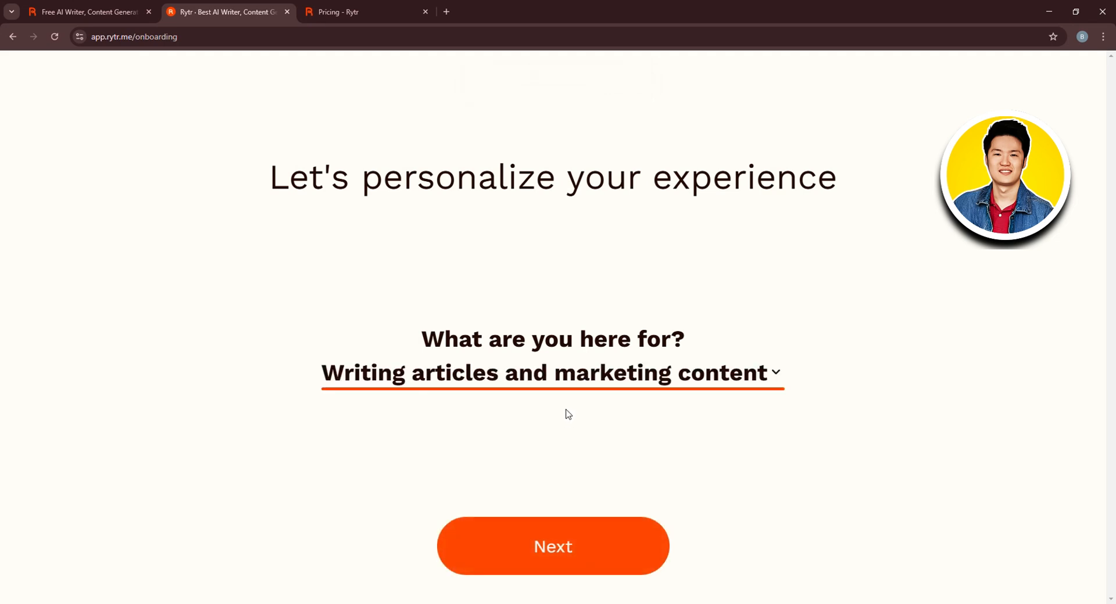
pyautogui.click(680, 379)
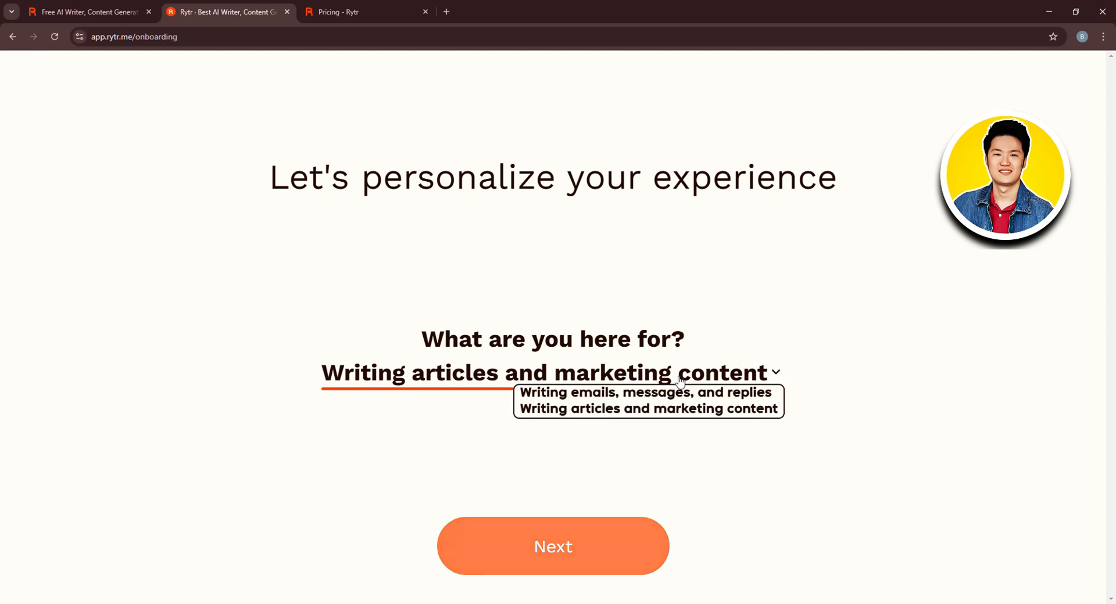
pyautogui.click(620, 410)
pyautogui.click(568, 544)
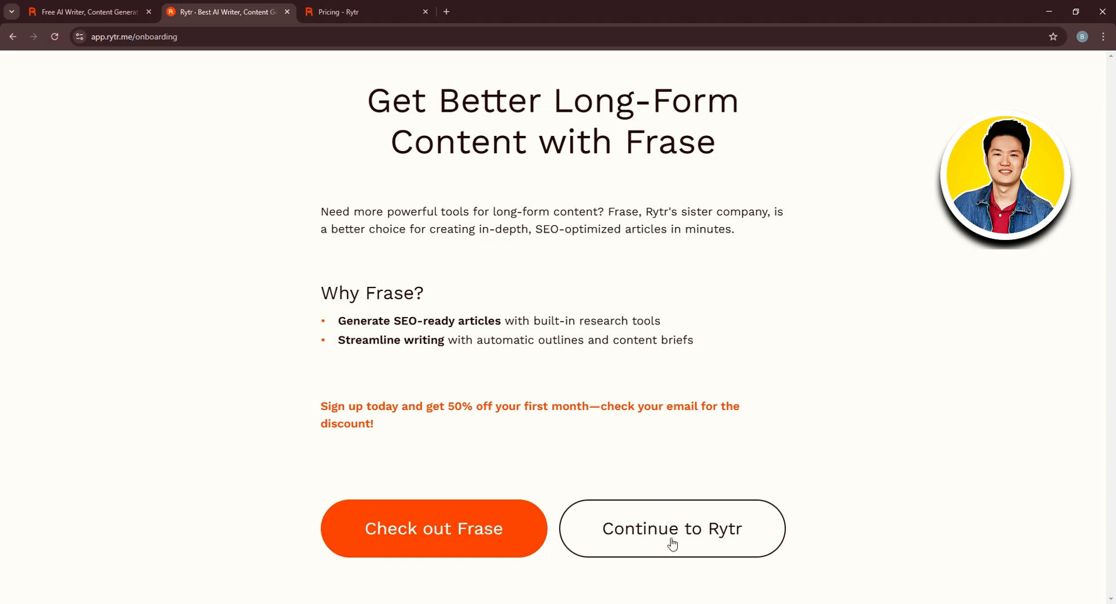
pyautogui.click(648, 533)
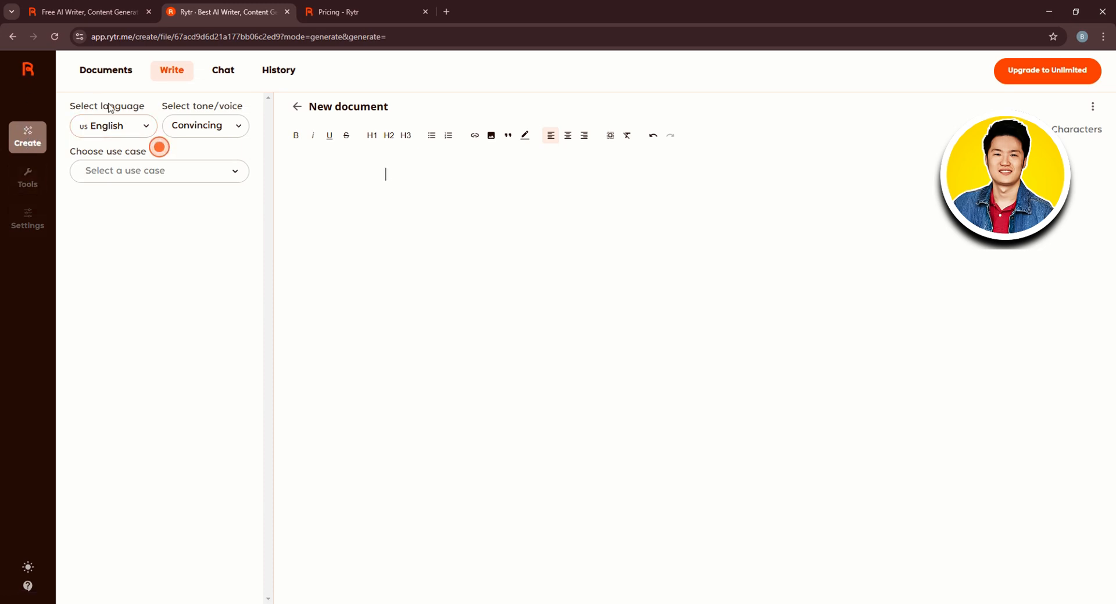
# Browse the available languages without changing from English
pyautogui.click(129, 131)
pyautogui.scroll(-8, 128, 238)
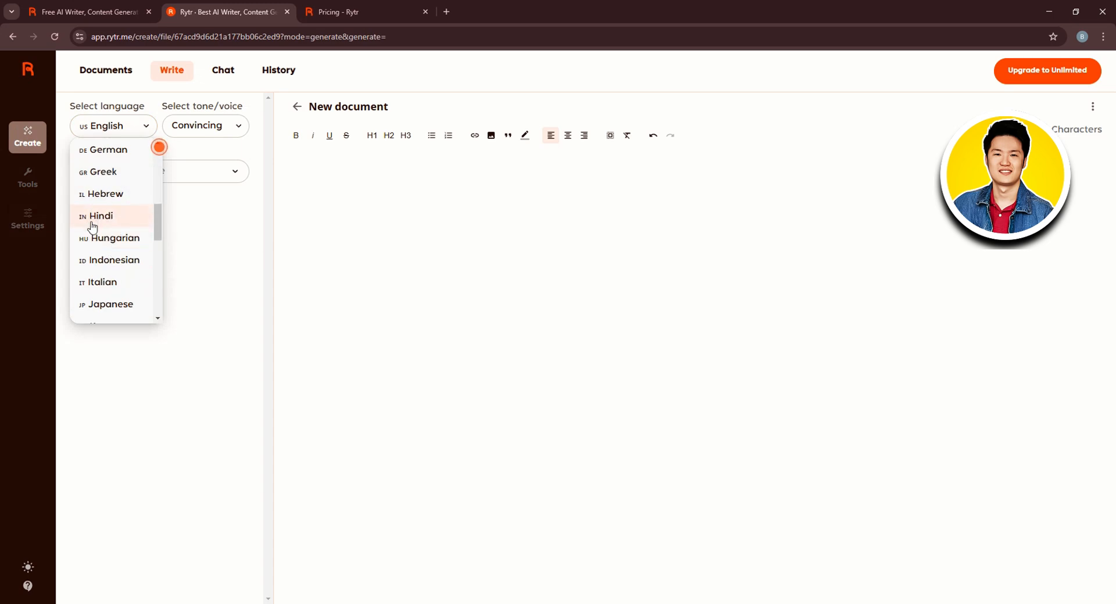
pyautogui.scroll(-2, 98, 230)
pyautogui.scroll(10, 99, 230)
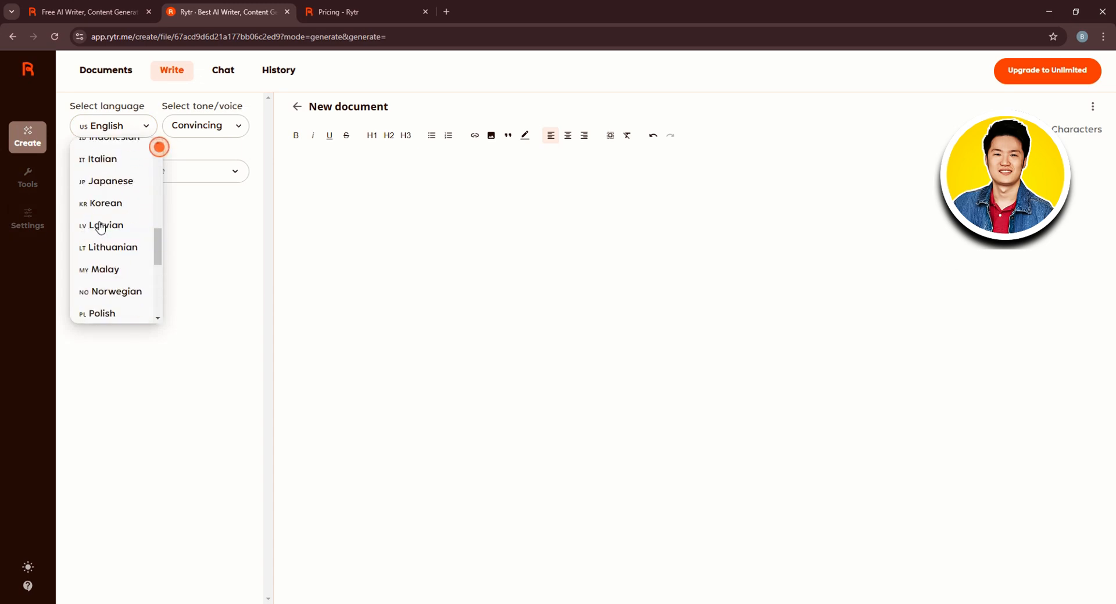
pyautogui.click(181, 242)
# Set the tone of voice to Humble
pyautogui.click(228, 126)
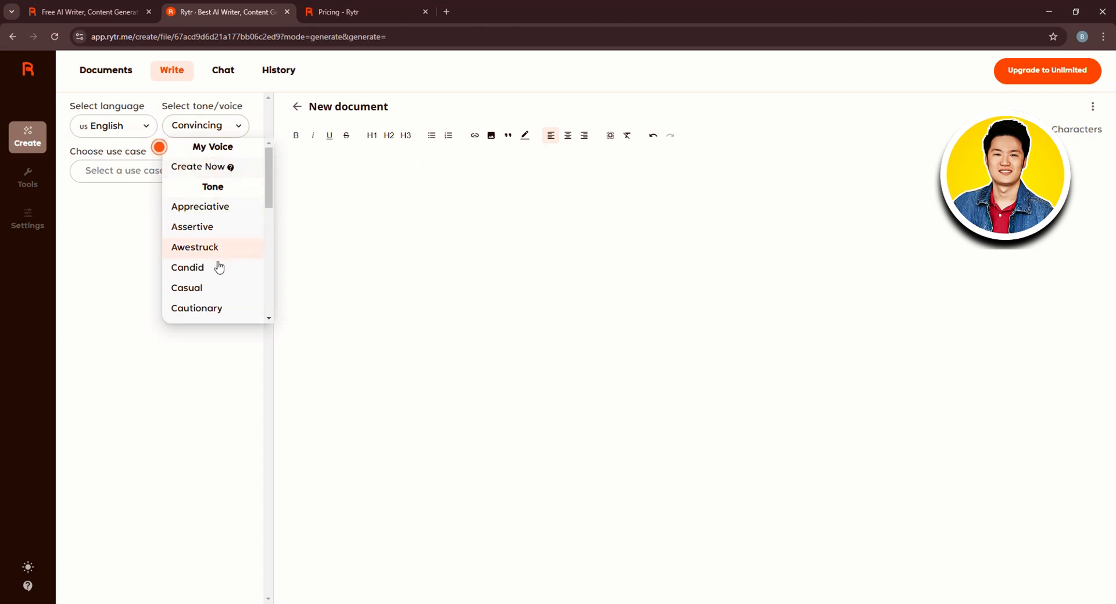
pyautogui.scroll(-2, 219, 273)
pyautogui.scroll(-1, 221, 251)
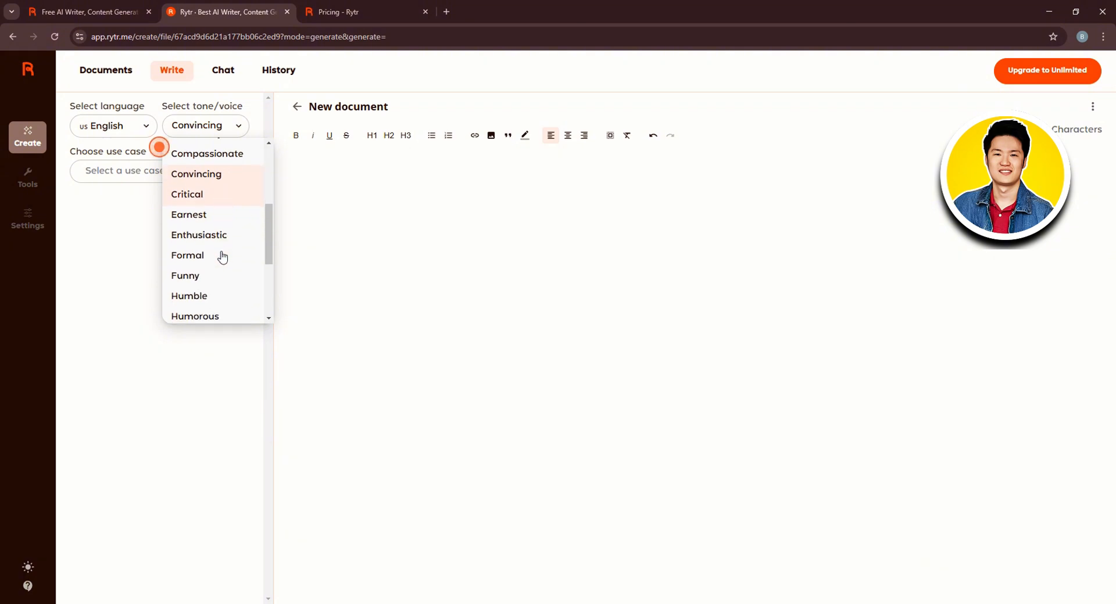
pyautogui.scroll(-4, 221, 257)
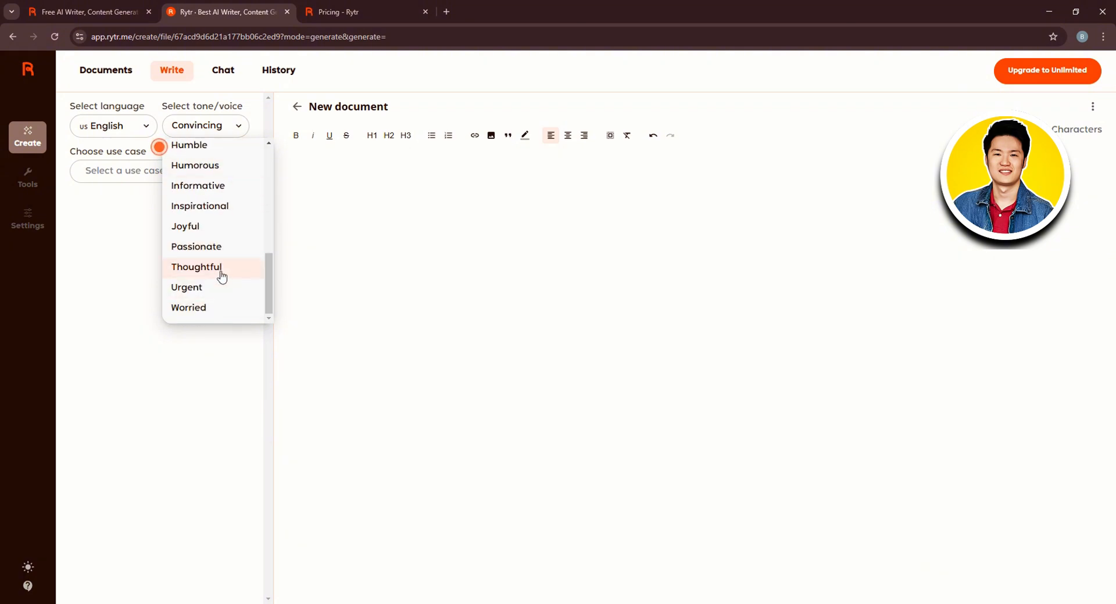
pyautogui.scroll(3, 219, 272)
pyautogui.click(217, 265)
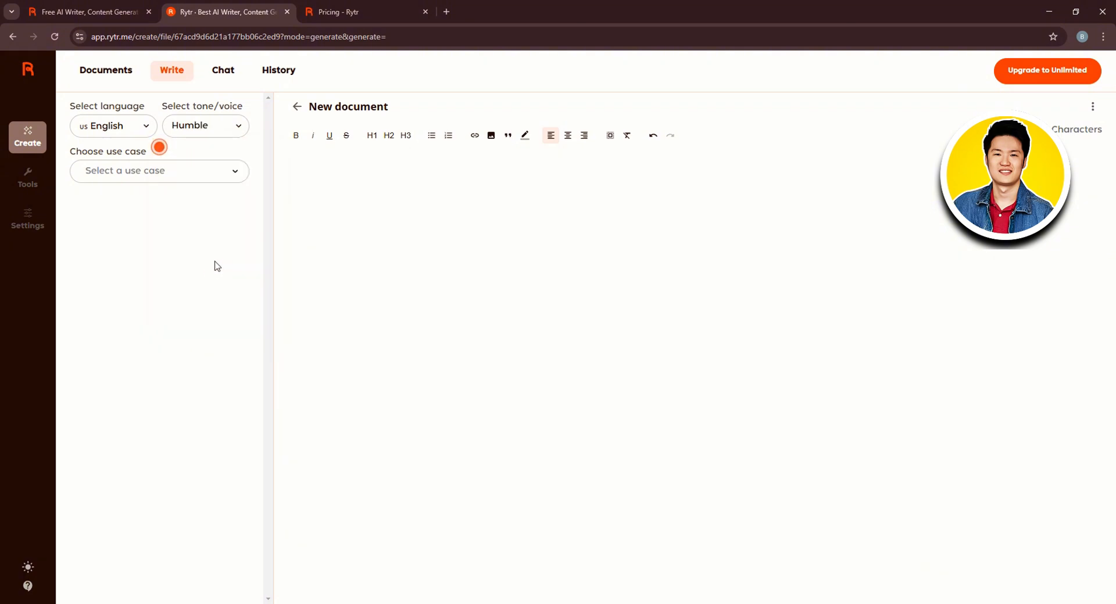
# Browse the use cases and choose Product Description
pyautogui.click(137, 176)
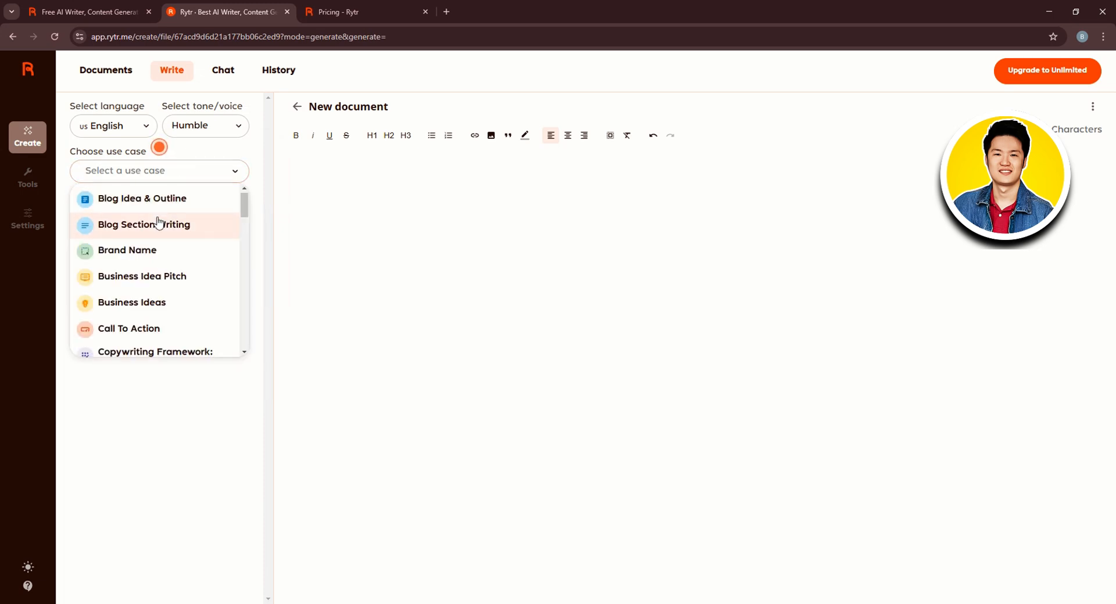
pyautogui.scroll(-6, 157, 224)
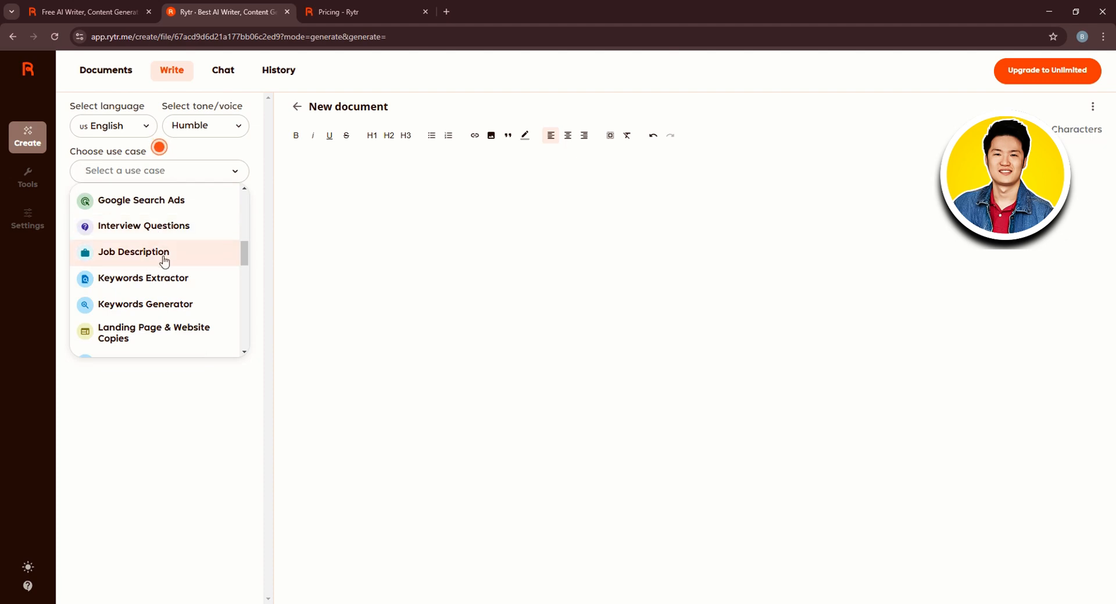
pyautogui.scroll(-1, 158, 265)
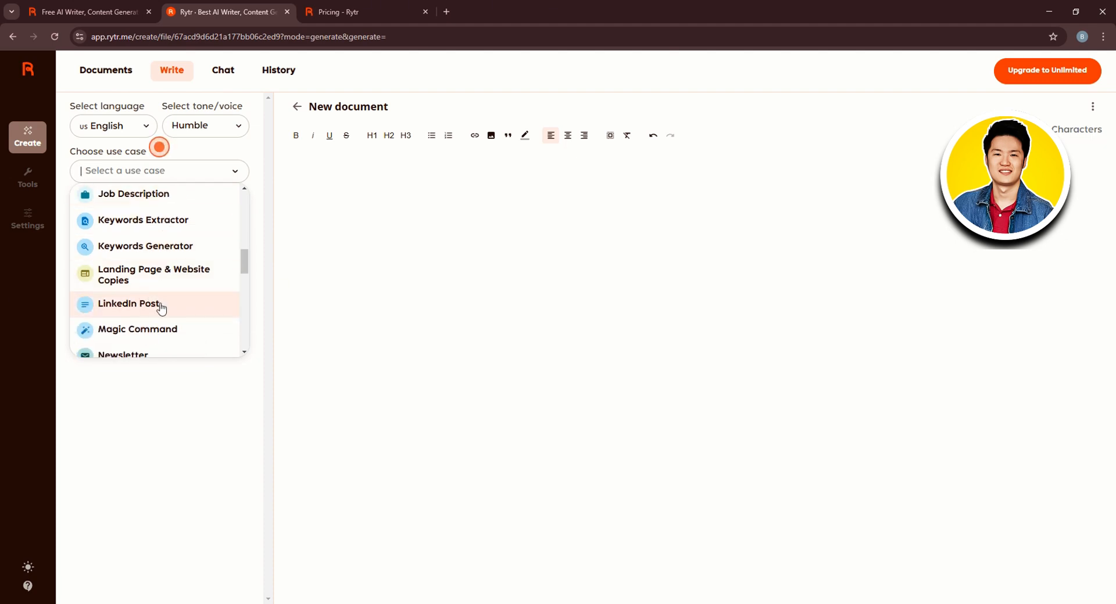
pyautogui.scroll(-1, 152, 307)
pyautogui.scroll(-1, 140, 308)
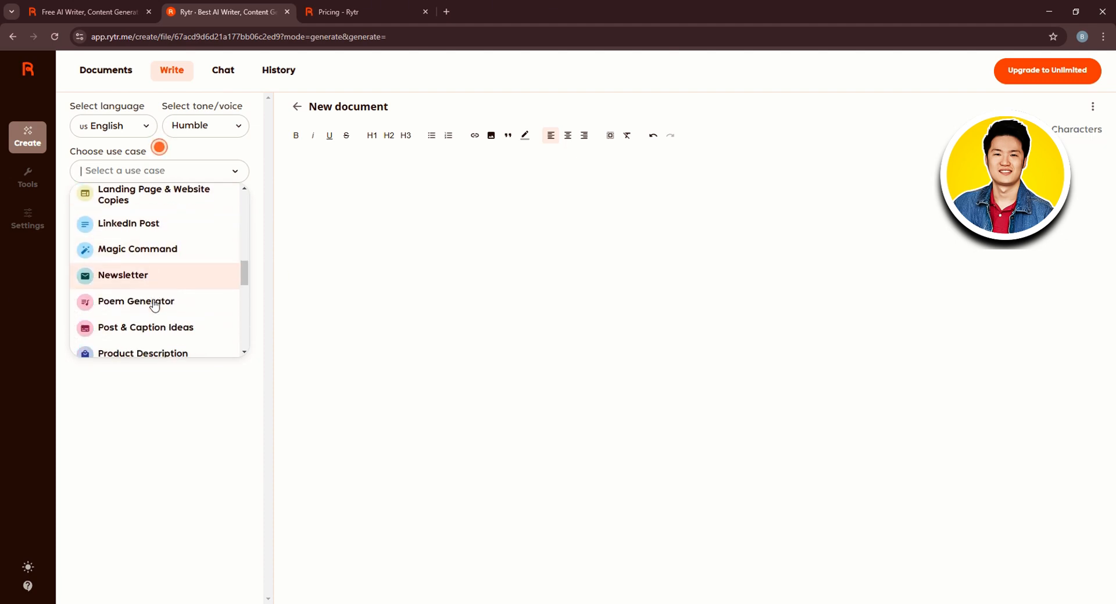
pyautogui.scroll(-1, 181, 316)
pyautogui.scroll(-1, 184, 314)
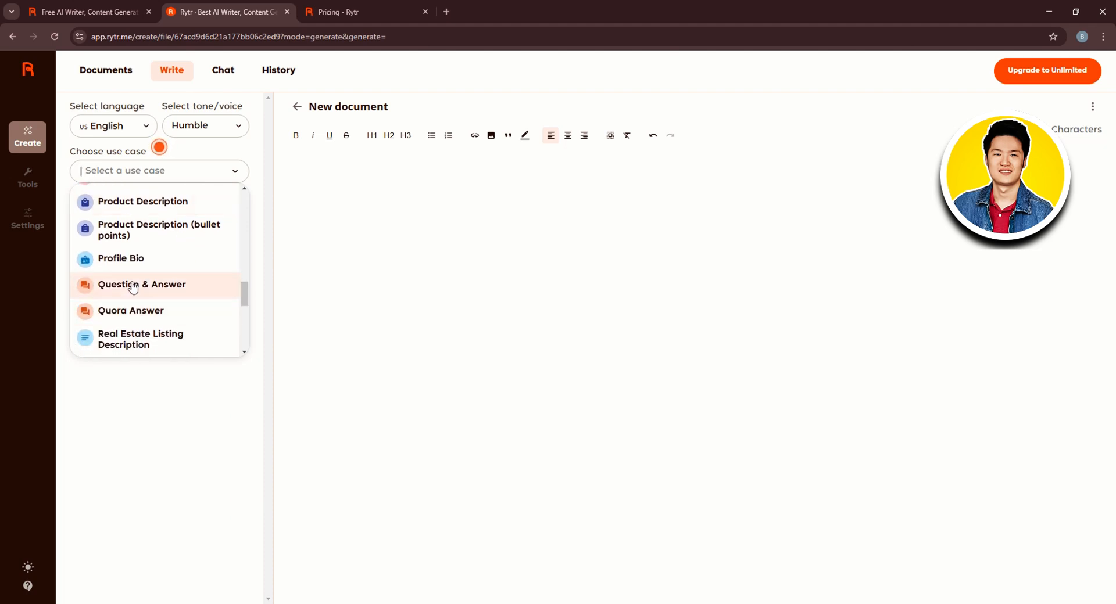
pyautogui.scroll(-2, 180, 288)
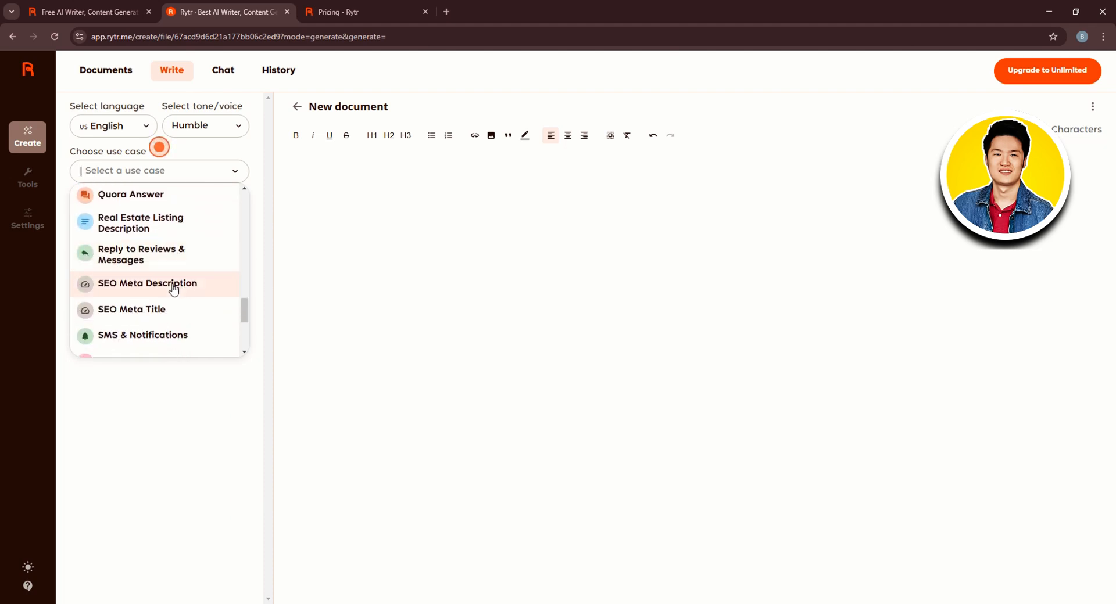
pyautogui.scroll(-2, 175, 305)
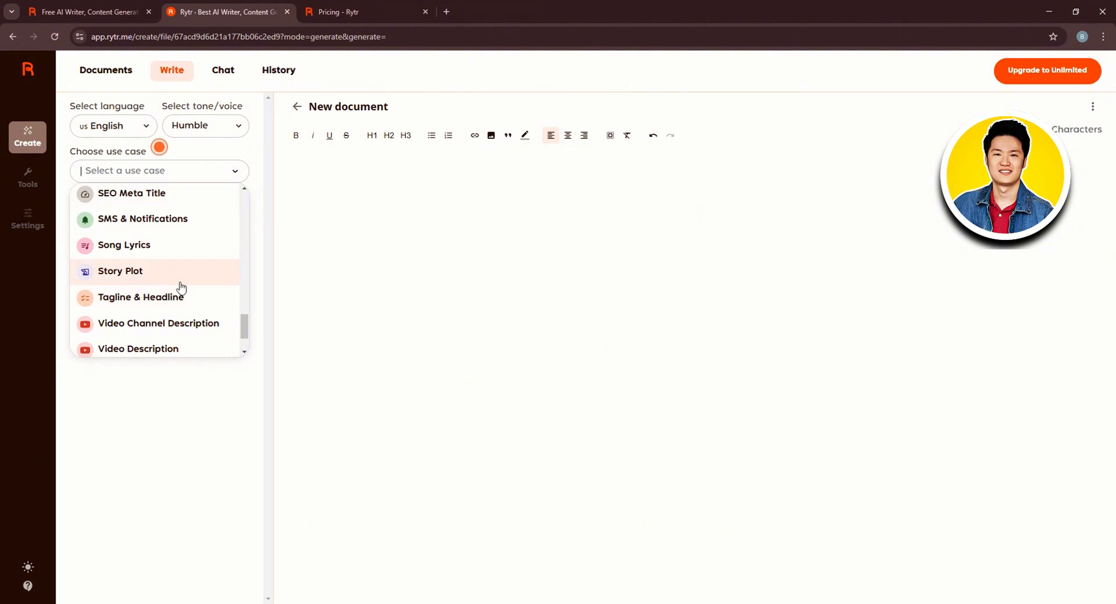
pyautogui.scroll(-1, 180, 289)
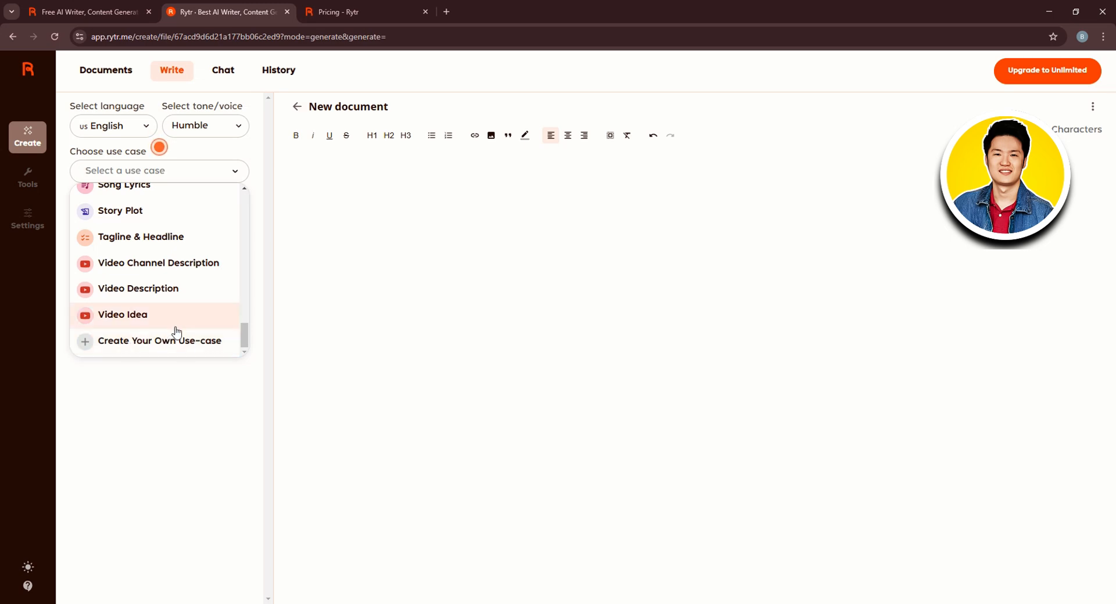
pyautogui.scroll(8, 172, 320)
pyautogui.scroll(5, 169, 311)
pyautogui.scroll(-4, 164, 309)
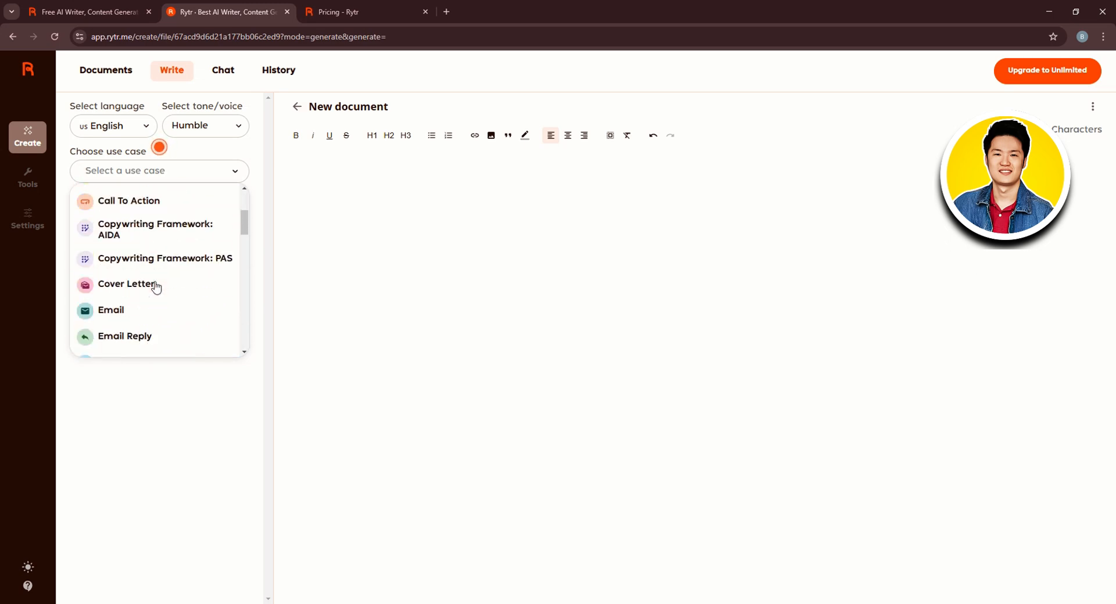
pyautogui.scroll(-2, 158, 282)
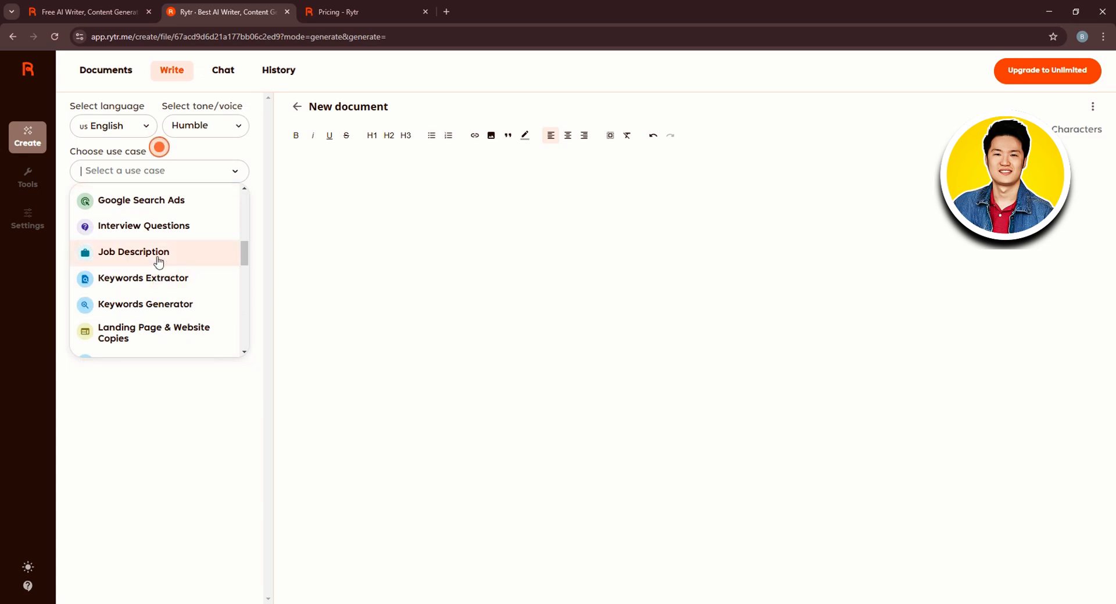
pyautogui.scroll(-3, 158, 267)
pyautogui.scroll(-1, 158, 264)
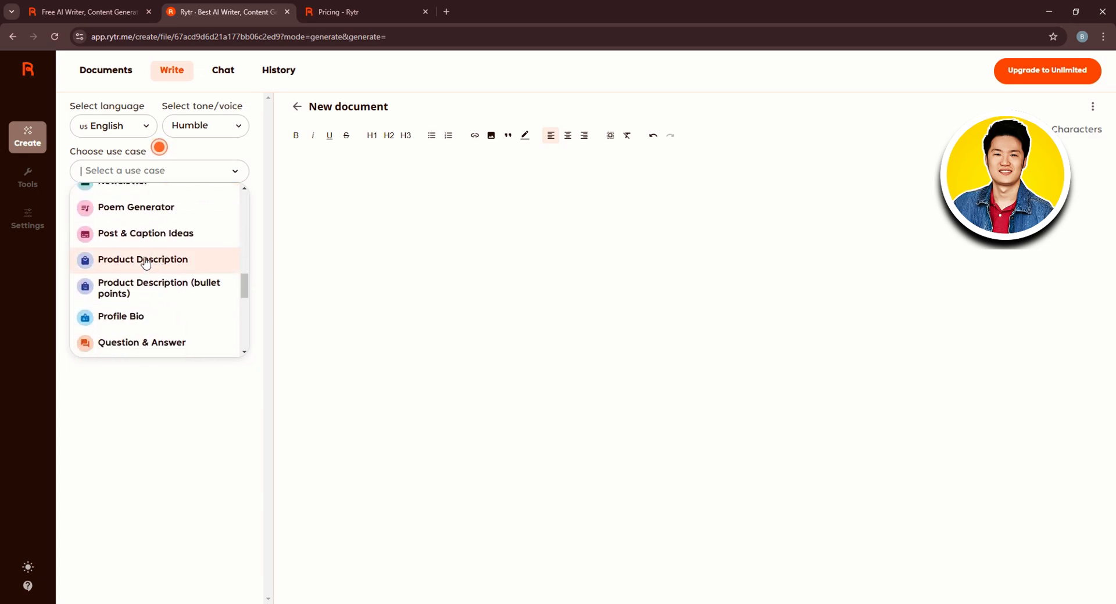
pyautogui.click(145, 264)
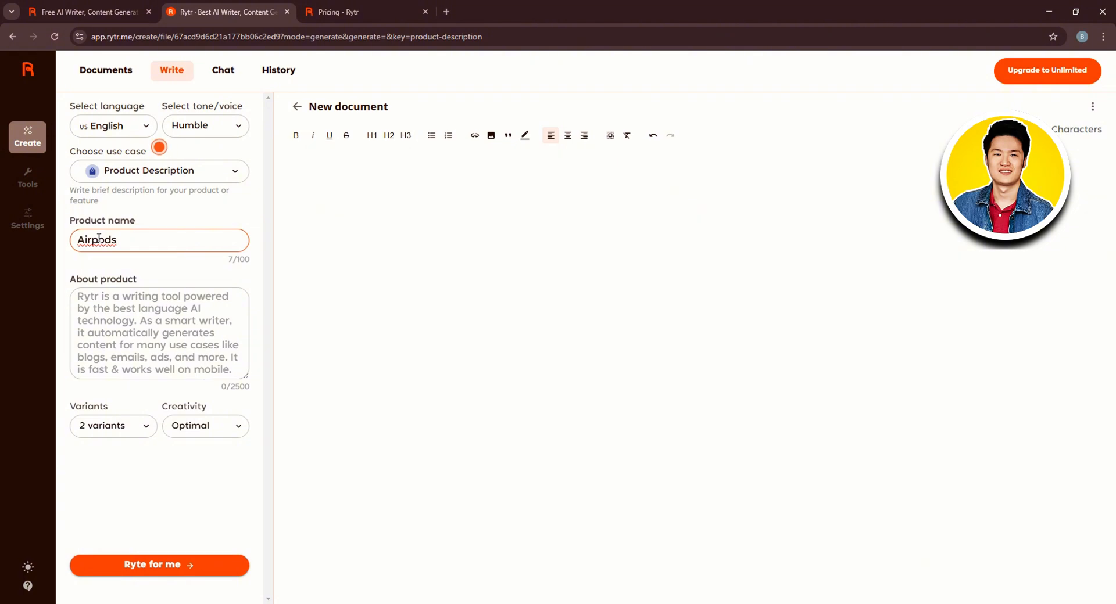
# Fill in the product name as Airpods and the product description as airpod pricing
pyautogui.doubleClick(99, 238)
pyautogui.click(133, 243)
pyautogui.click(94, 240)
pyautogui.press('BackSpace')
pyautogui.click(170, 309)
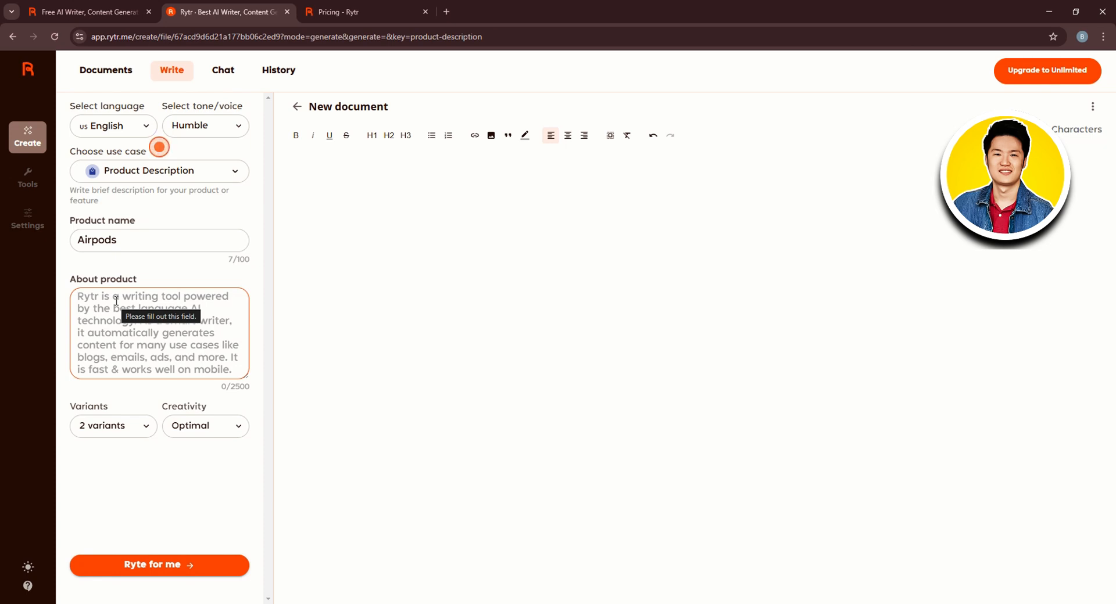
pyautogui.write('airpod pricing')
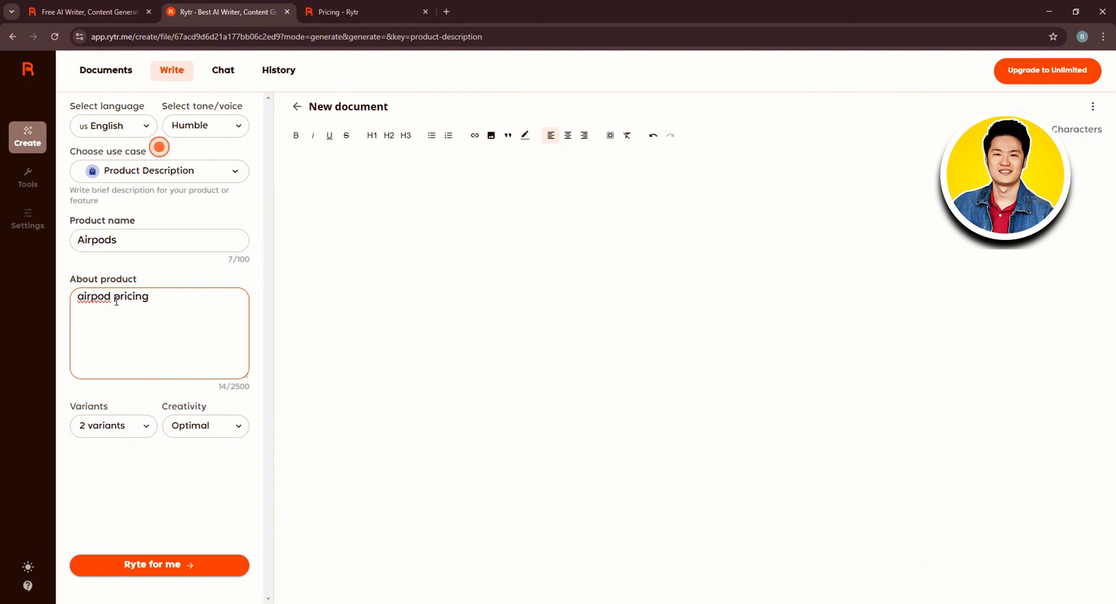
# Set variants to 1 variant and creativity to Medium, then generate the product description
pyautogui.click(116, 433)
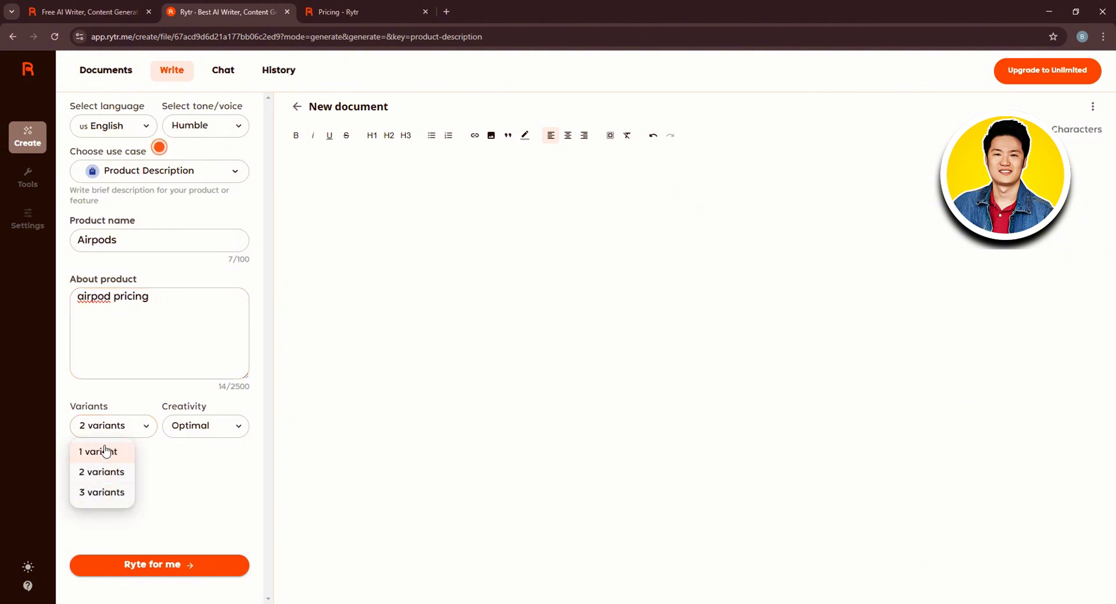
pyautogui.click(114, 452)
pyautogui.click(204, 427)
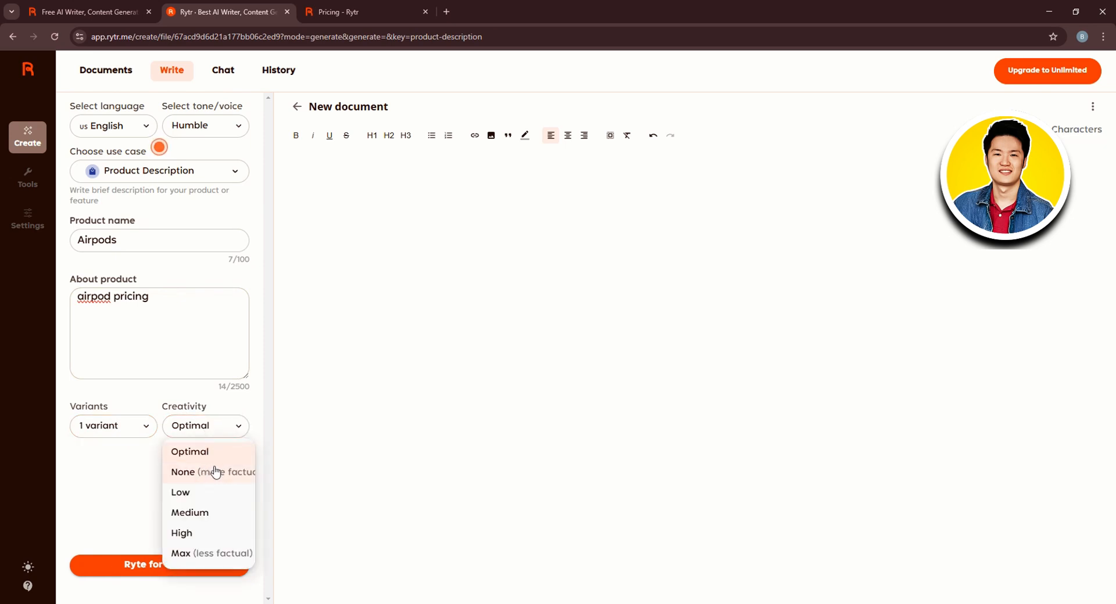
pyautogui.click(207, 516)
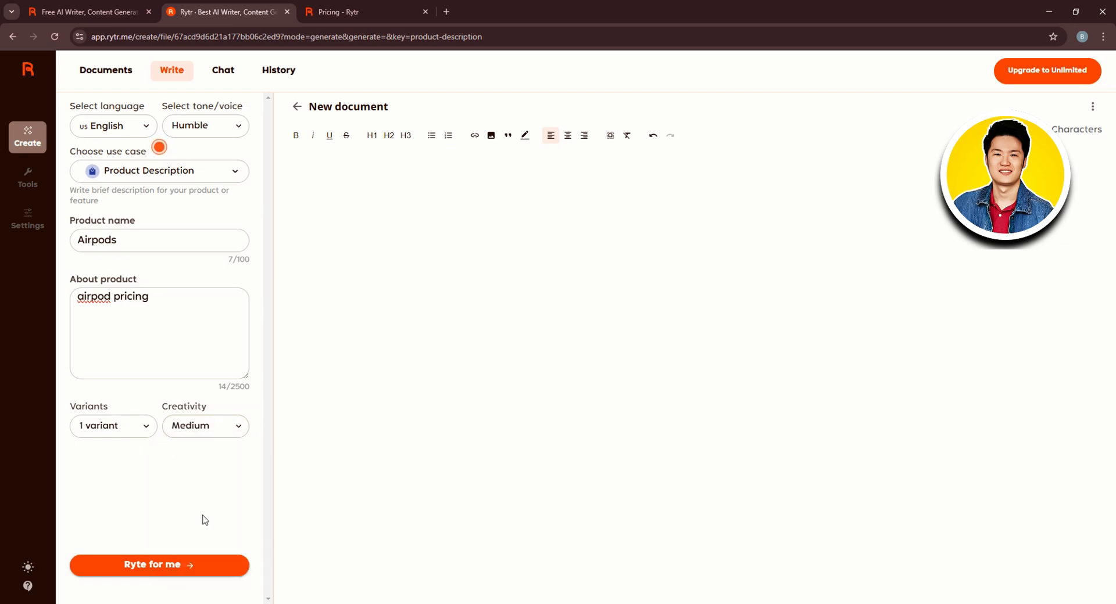
pyautogui.click(163, 560)
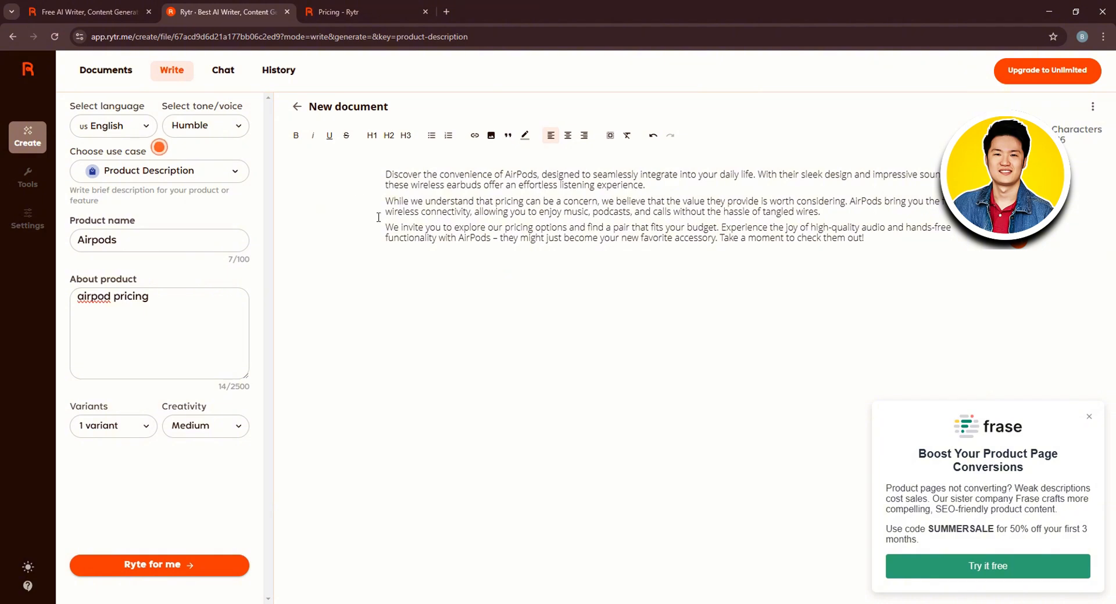
# Rewrite the first paragraph of the generated text in a Formal tone
pyautogui.click(820, 211)
pyautogui.moveTo(647, 185); pyautogui.dragTo(385, 173)
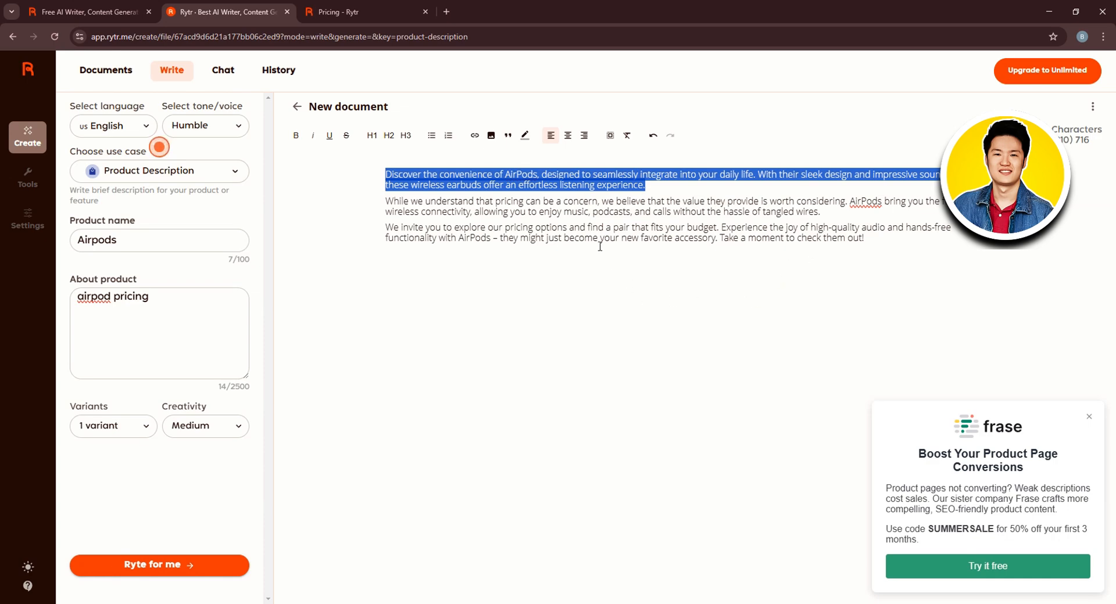
pyautogui.rightClick(527, 180)
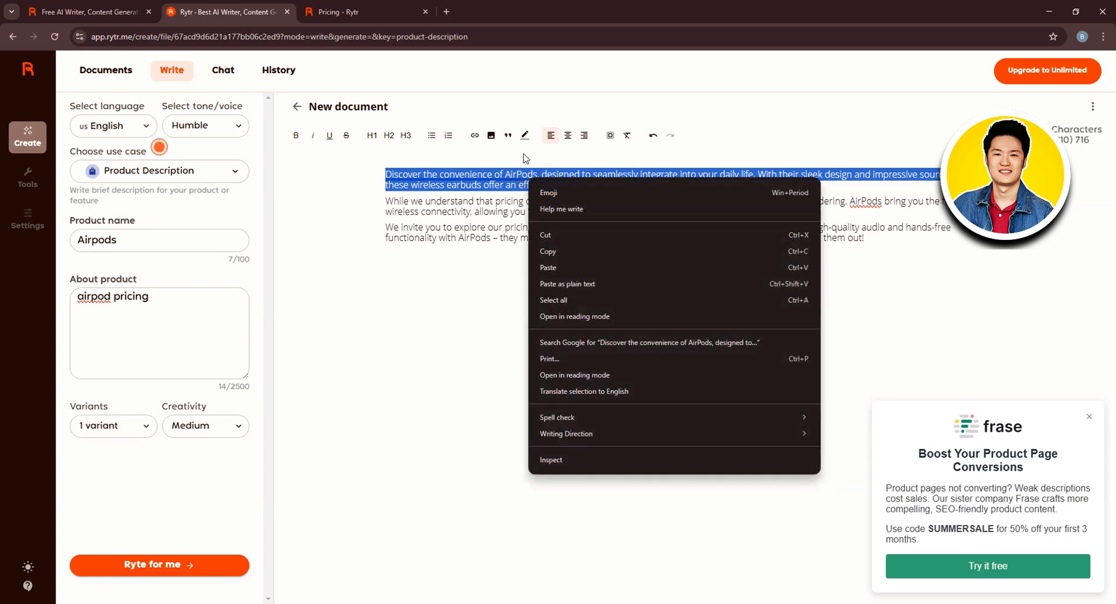
pyautogui.press('Escape')
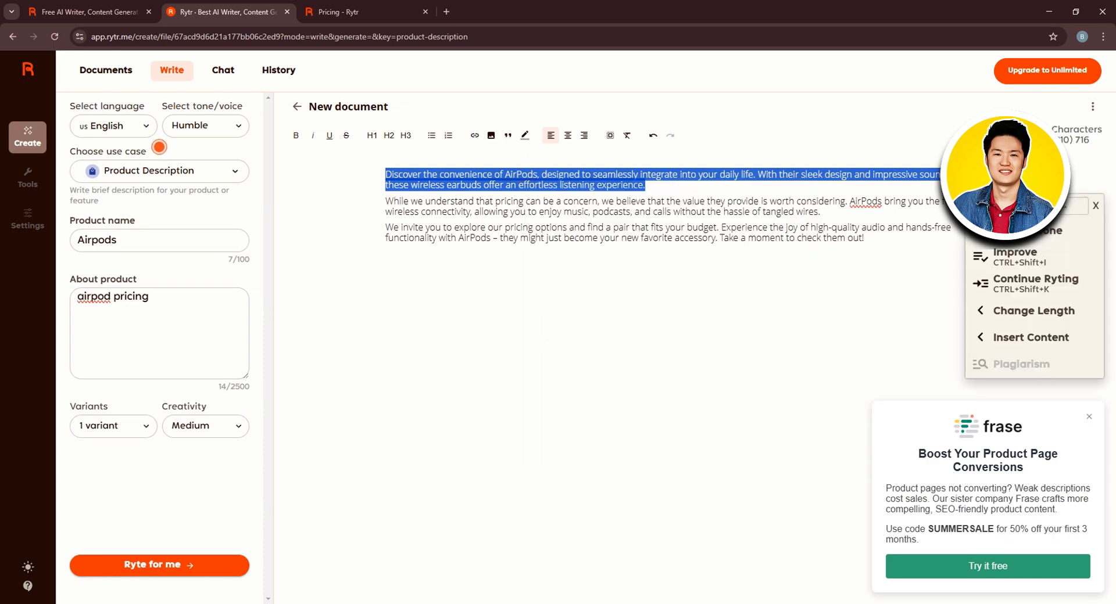
pyautogui.click(1074, 221)
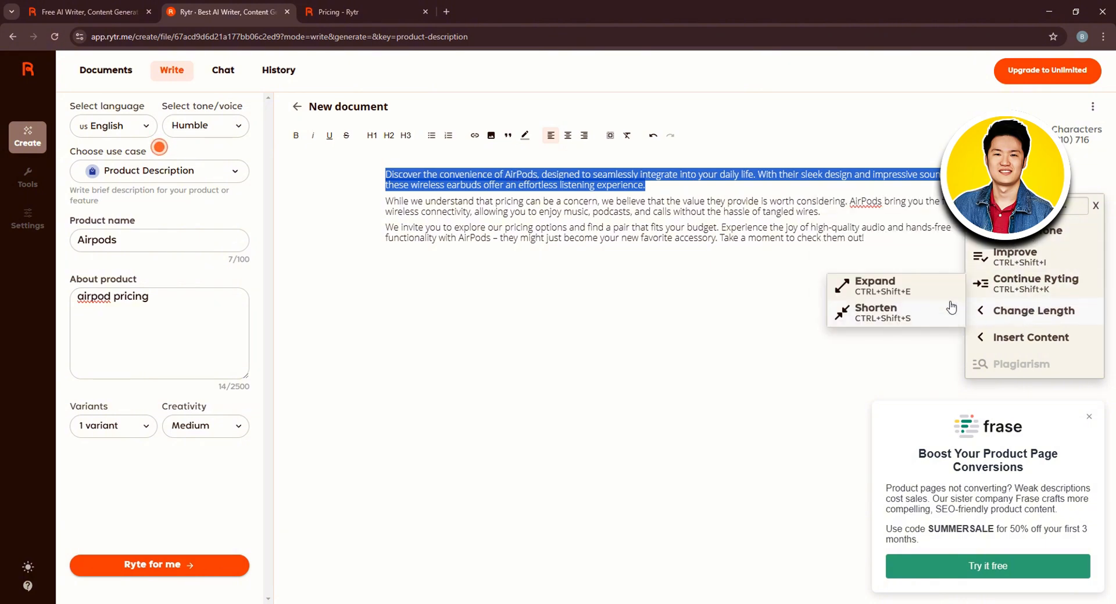
pyautogui.moveTo(1010, 343)
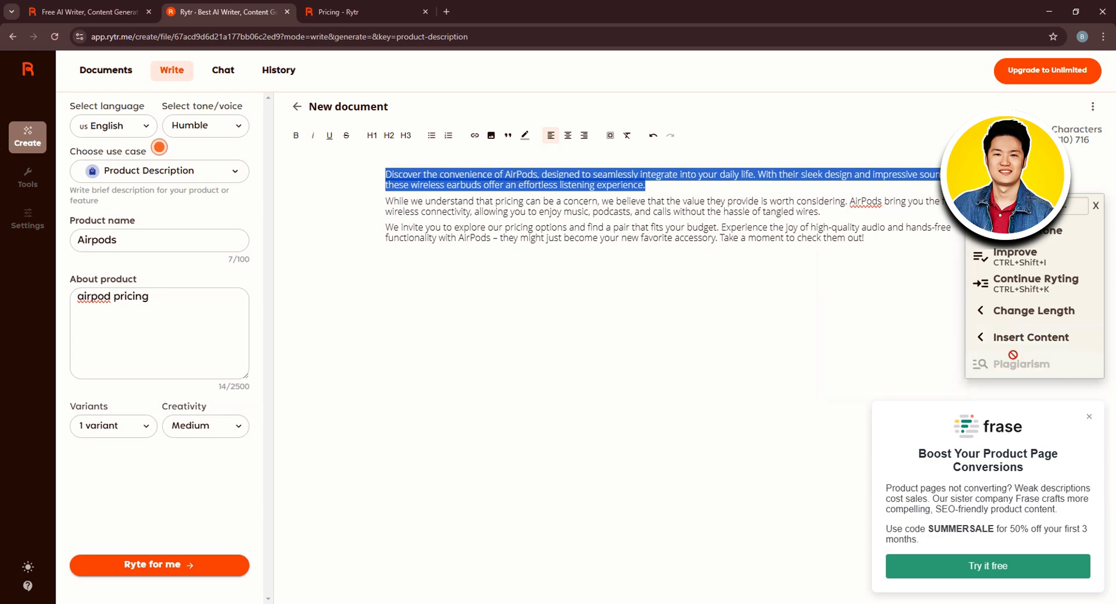
pyautogui.moveTo(1016, 227)
pyautogui.scroll(-5, 916, 273)
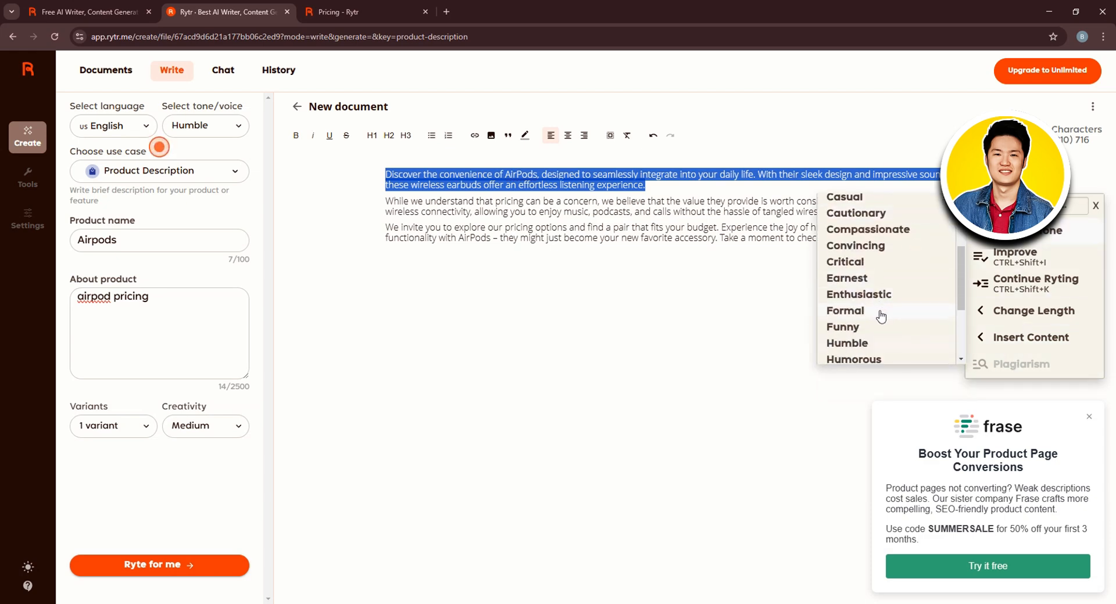
pyautogui.click(881, 312)
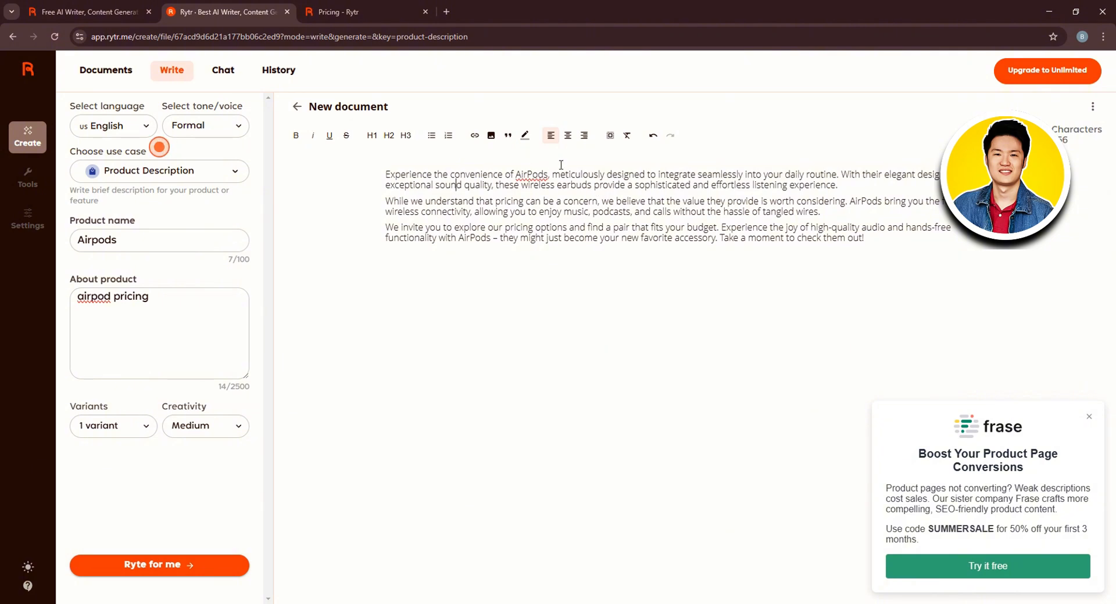
# Improve the first paragraph with the AI Improve command
pyautogui.moveTo(838, 186); pyautogui.dragTo(384, 175)
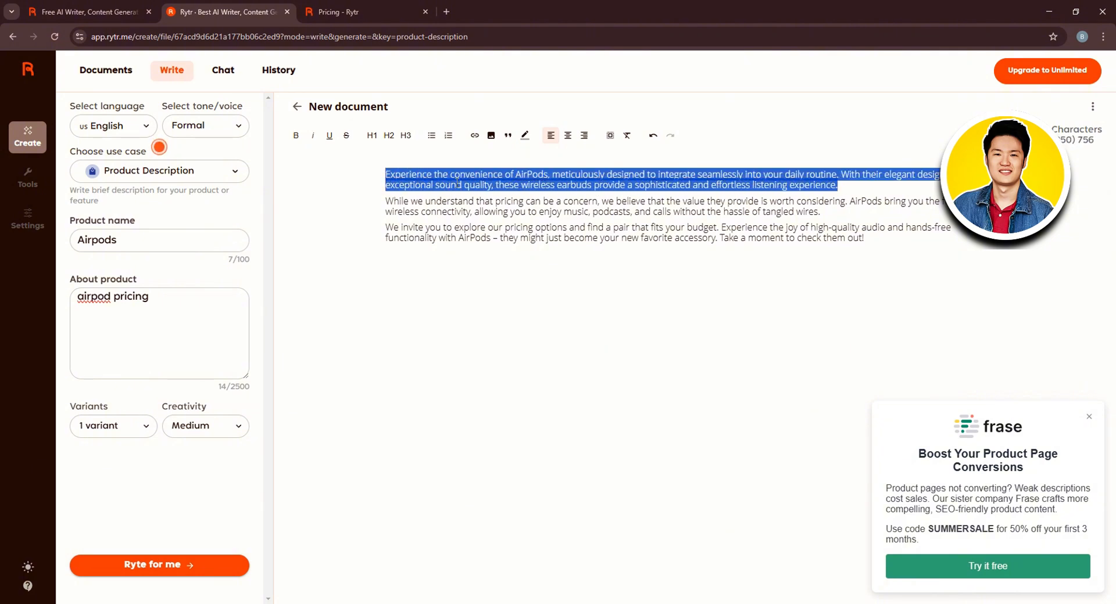
pyautogui.rightClick(457, 182)
pyautogui.press('Escape')
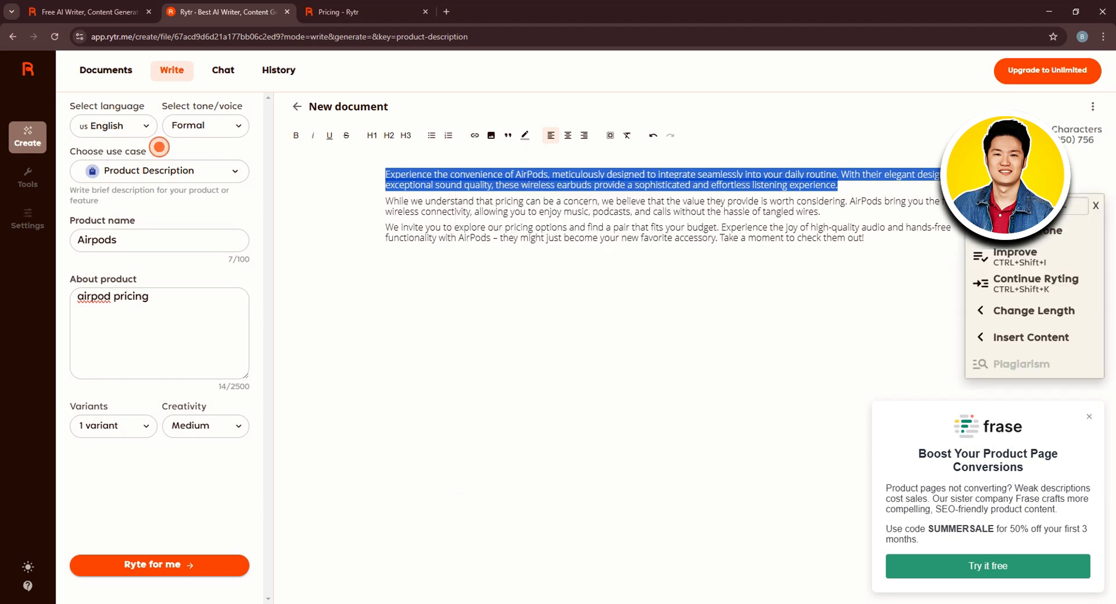
pyautogui.click(1021, 262)
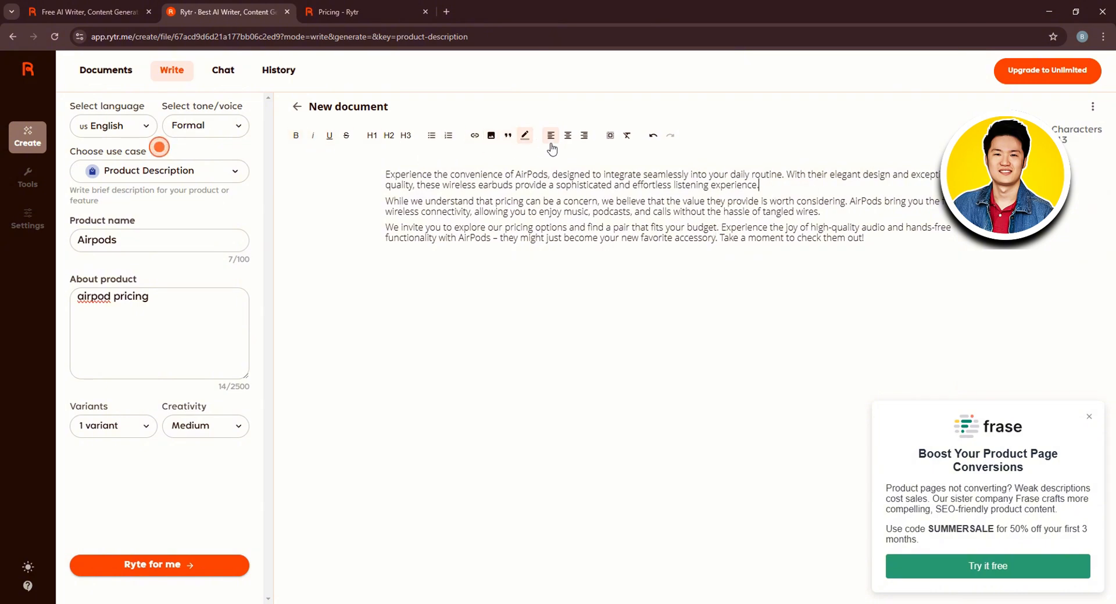
# Make the first paragraph bold
pyautogui.moveTo(761, 185); pyautogui.dragTo(380, 174)
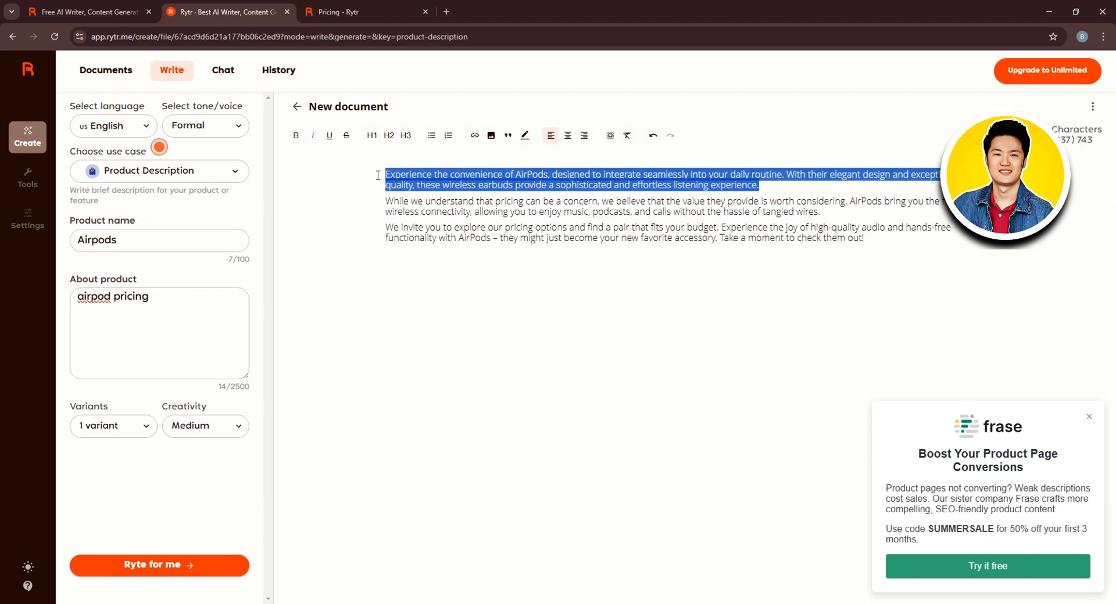
pyautogui.click(296, 136)
pyautogui.click(514, 212)
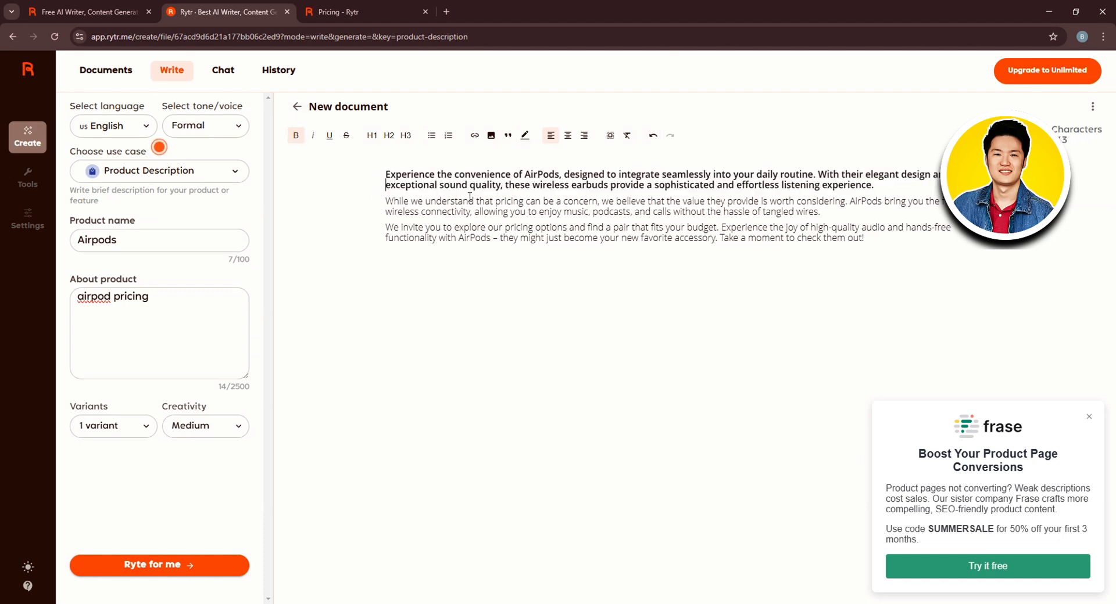
# Try heading 1, 2 and 3 and bulleted and numbered list styles on the first paragraph
pyautogui.moveTo(387, 170); pyautogui.dragTo(896, 190)
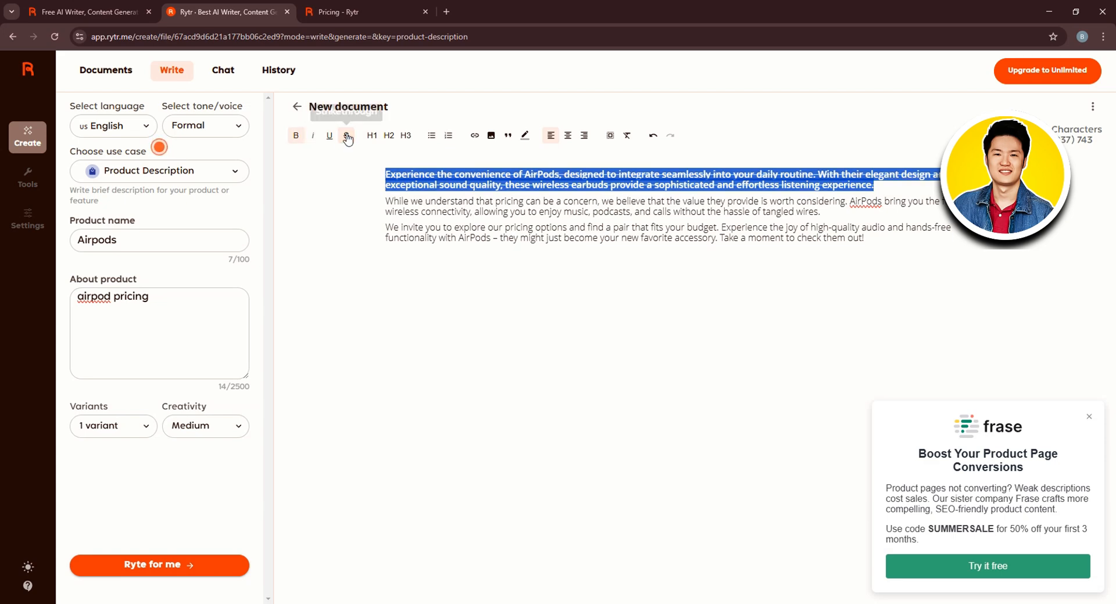
pyautogui.click(372, 137)
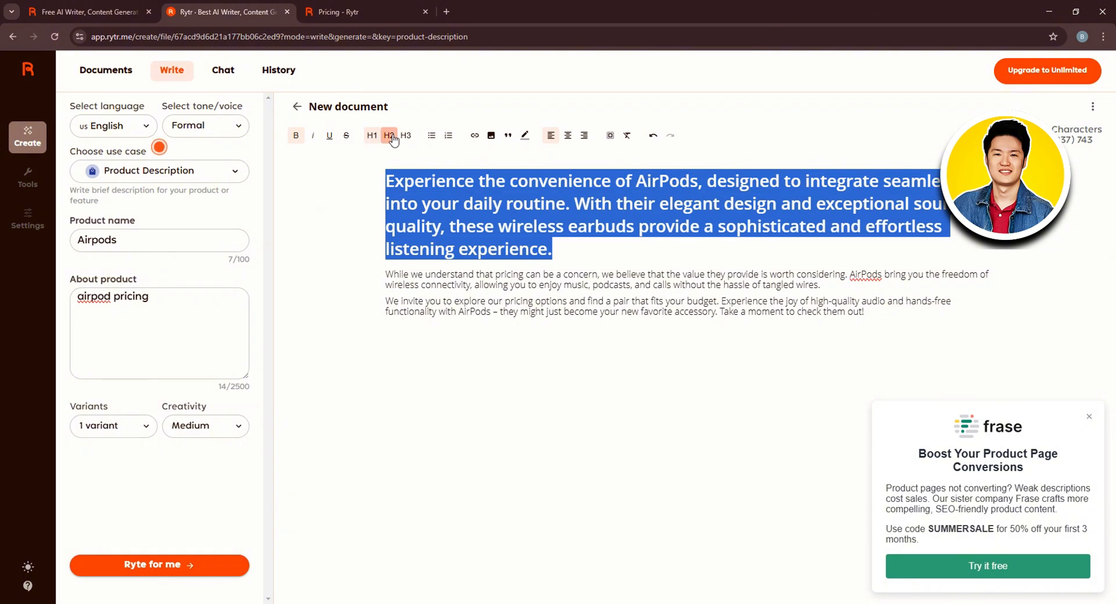
pyautogui.click(392, 138)
pyautogui.click(405, 137)
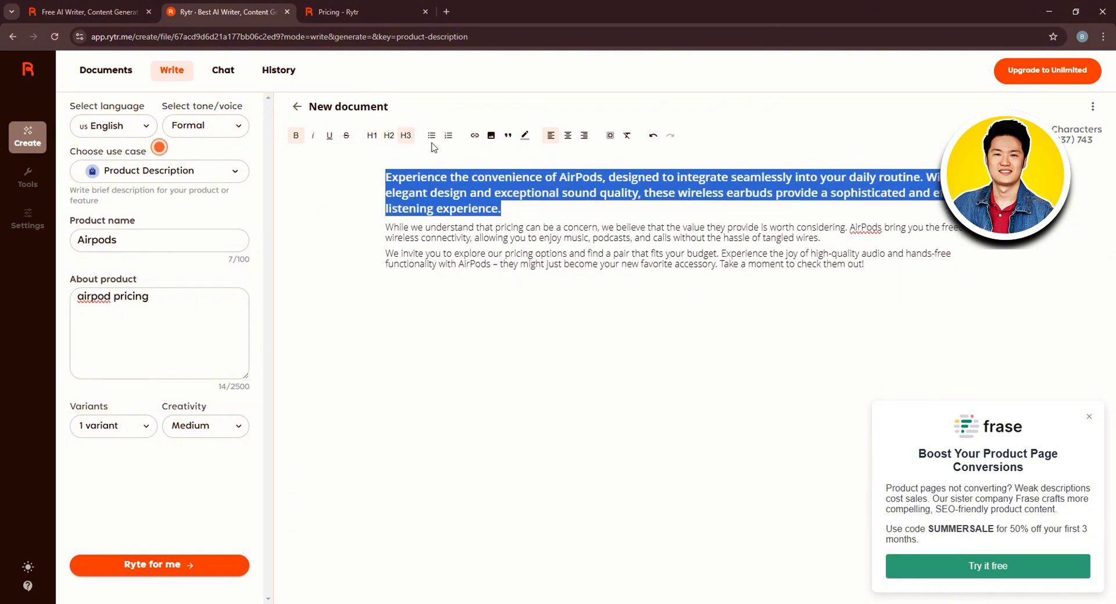
pyautogui.click(431, 136)
pyautogui.click(431, 136)
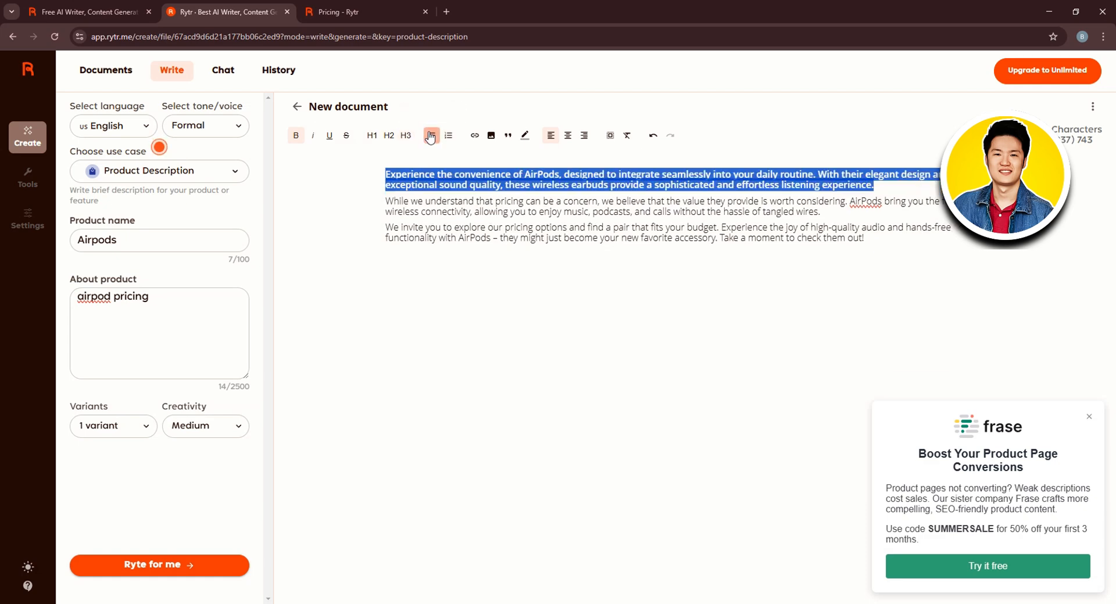
pyautogui.click(449, 136)
pyautogui.click(449, 136)
# Add a bulleted list with three empty bullets below the first paragraph
pyautogui.click(897, 190)
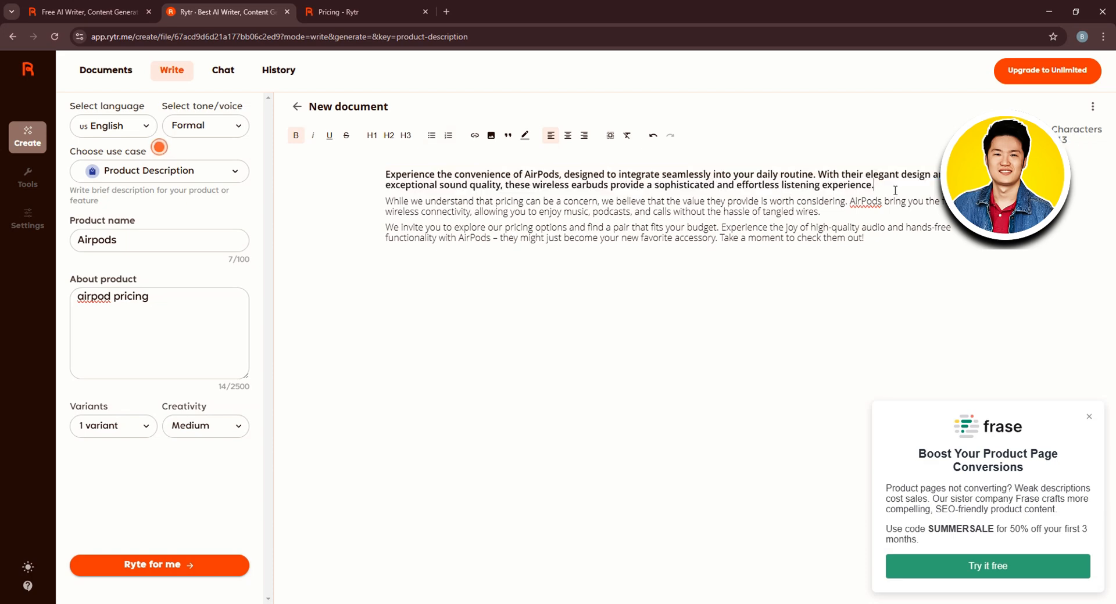
pyautogui.press('Return')
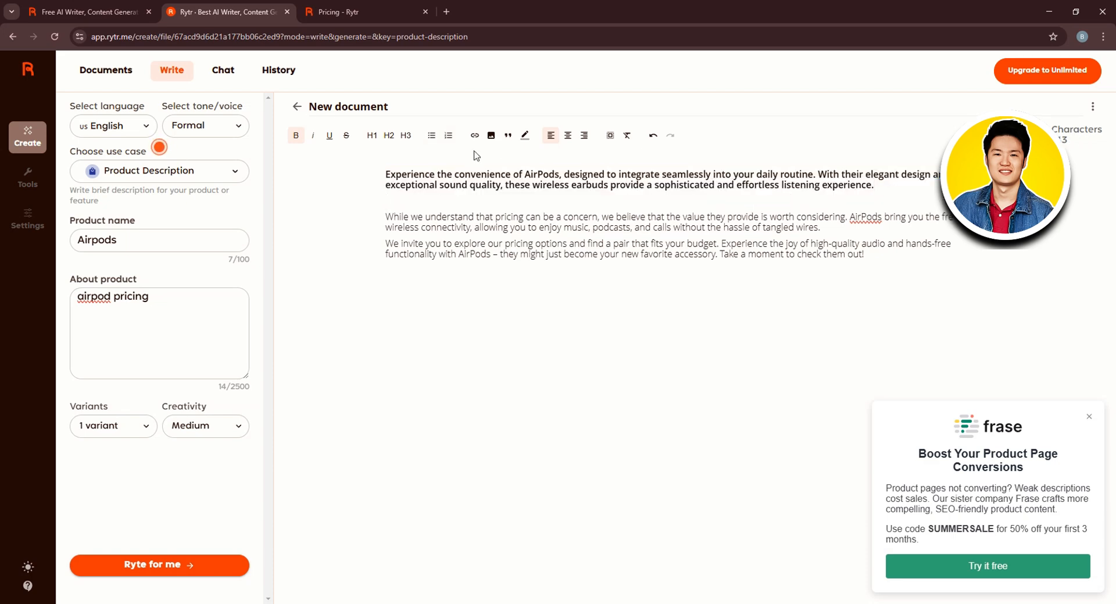
pyautogui.click(431, 137)
pyautogui.click(431, 138)
pyautogui.click(431, 137)
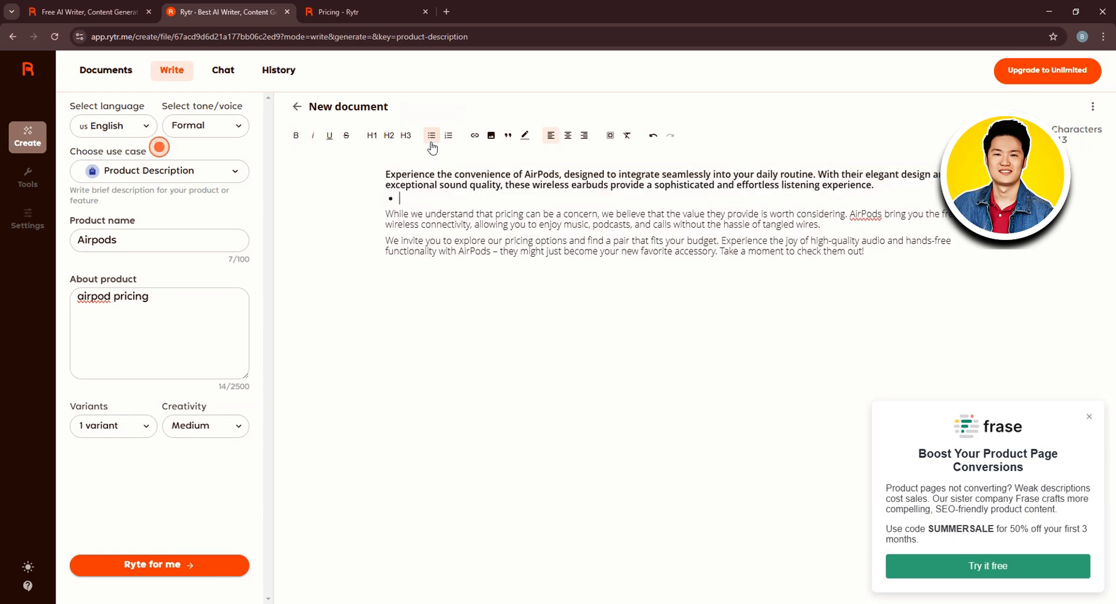
pyautogui.press('Return')
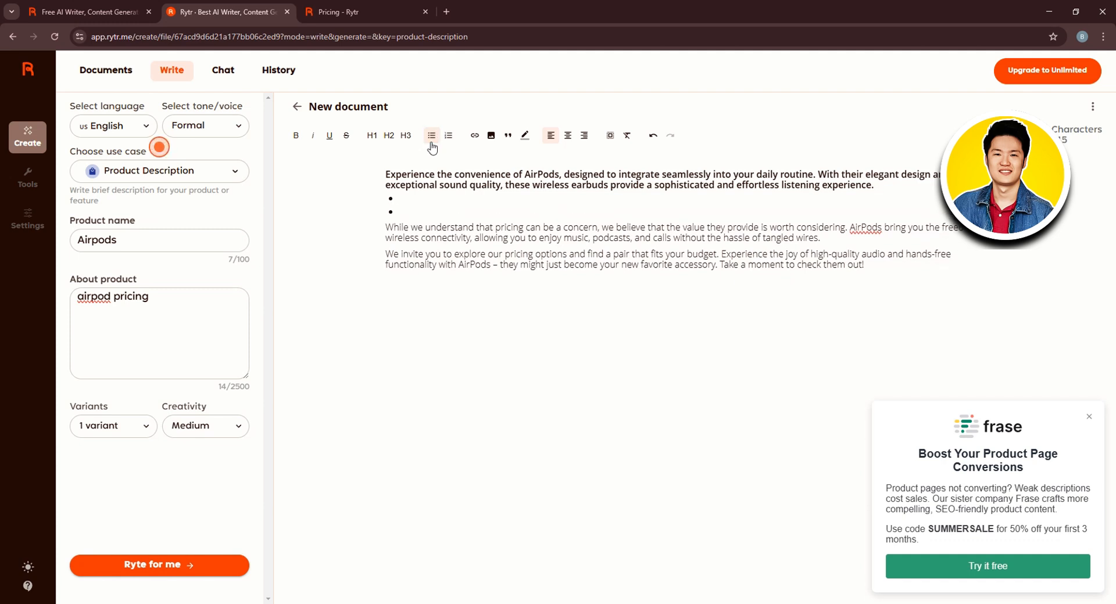
pyautogui.press('Return')
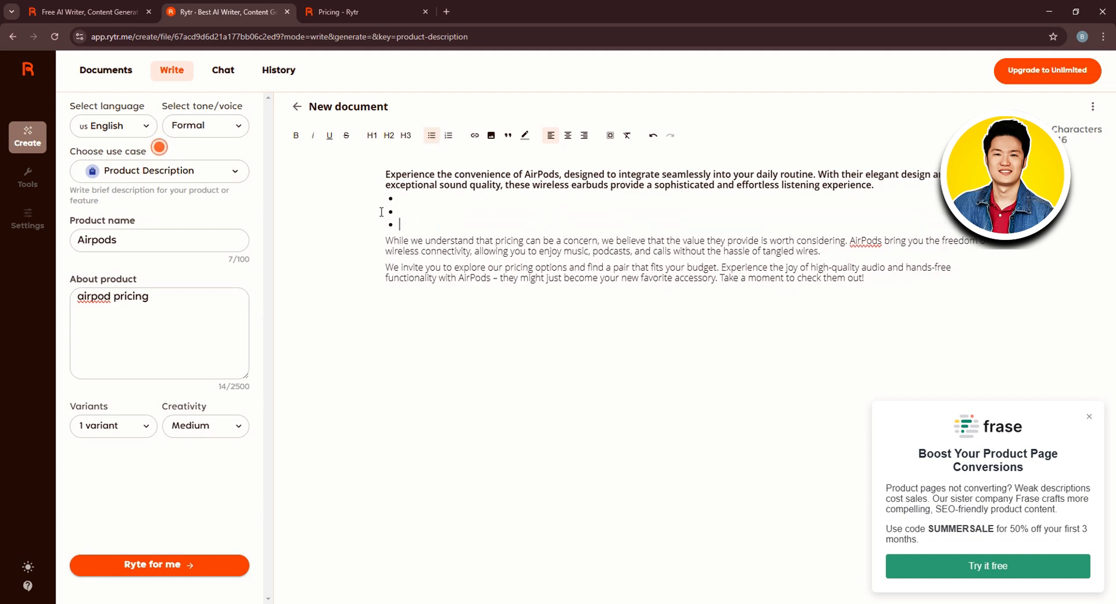
pyautogui.click(433, 224)
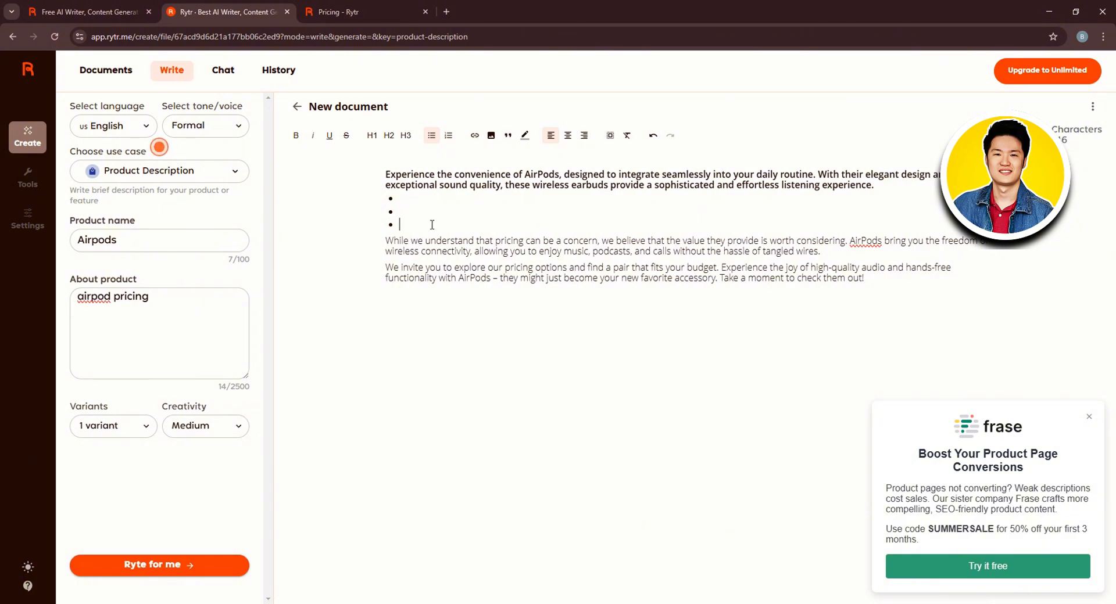
pyautogui.click(475, 140)
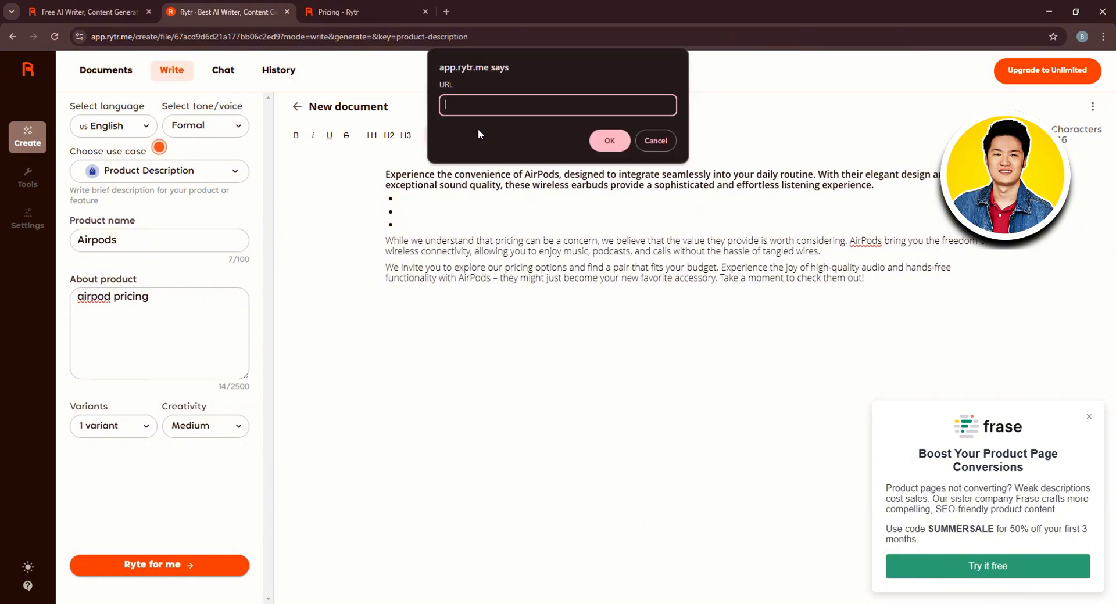
pyautogui.click(654, 141)
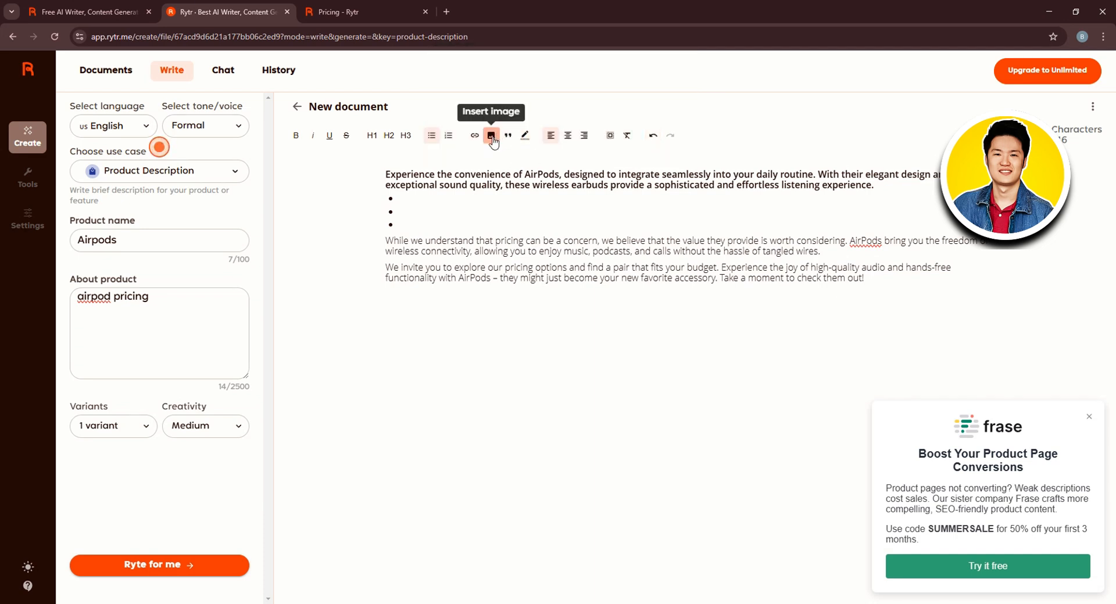
# Insert the image 447761 from the Others (F:) drive below the bullets
pyautogui.click(492, 139)
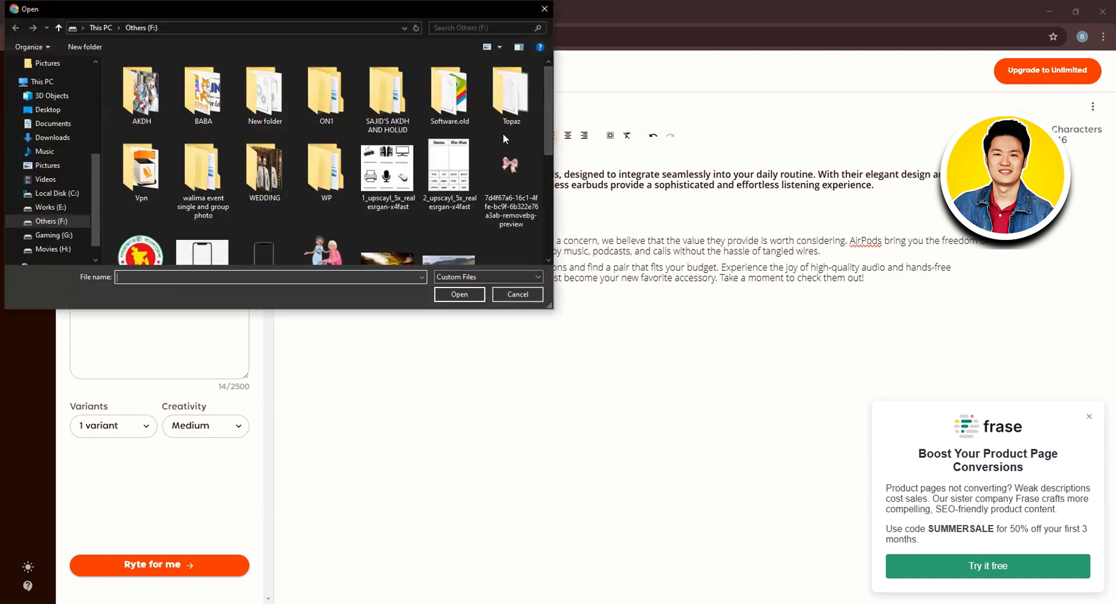
pyautogui.scroll(-5, 364, 156)
pyautogui.scroll(4, 365, 156)
pyautogui.scroll(-2, 395, 174)
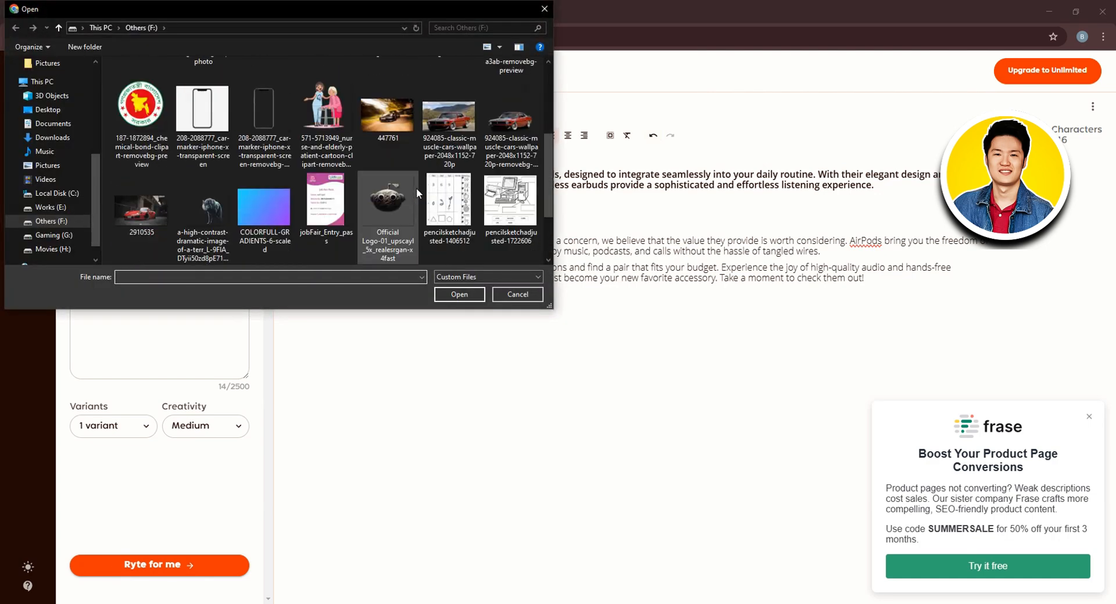
pyautogui.click(395, 142)
pyautogui.click(438, 295)
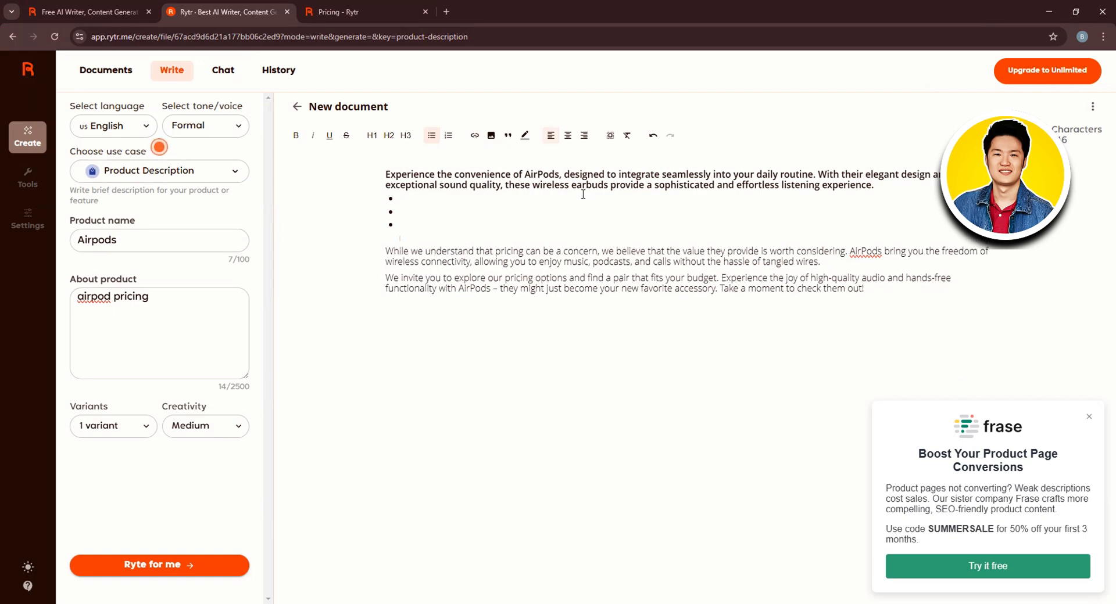
# Close the Frase promotion popup beside the document
pyautogui.scroll(-1, 806, 254)
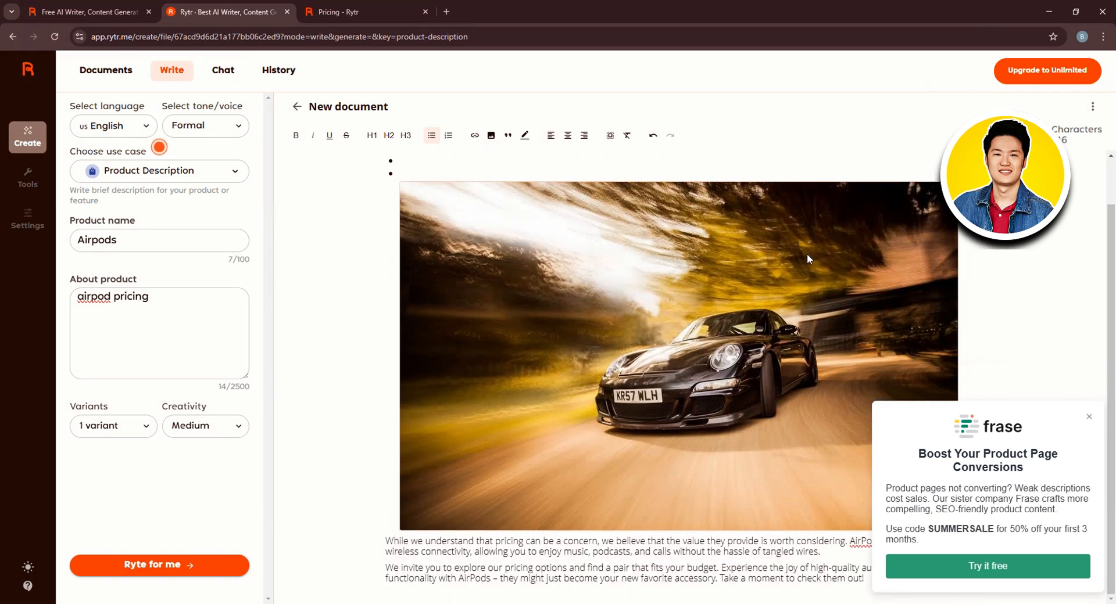
pyautogui.scroll(2, 807, 254)
pyautogui.scroll(-1, 519, 238)
pyautogui.click(1089, 417)
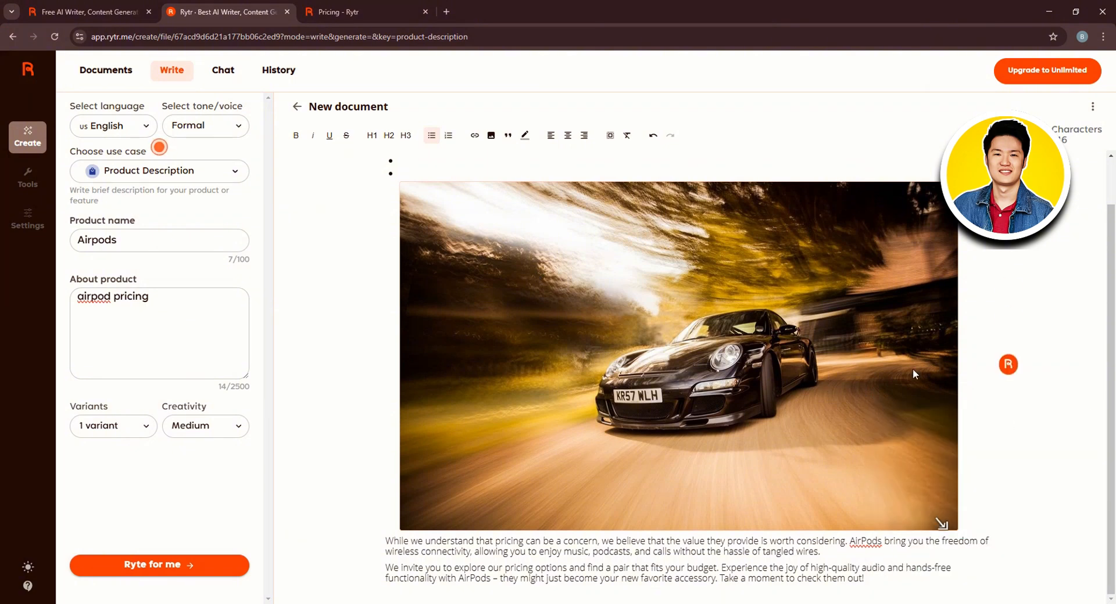
pyautogui.scroll(1, 835, 277)
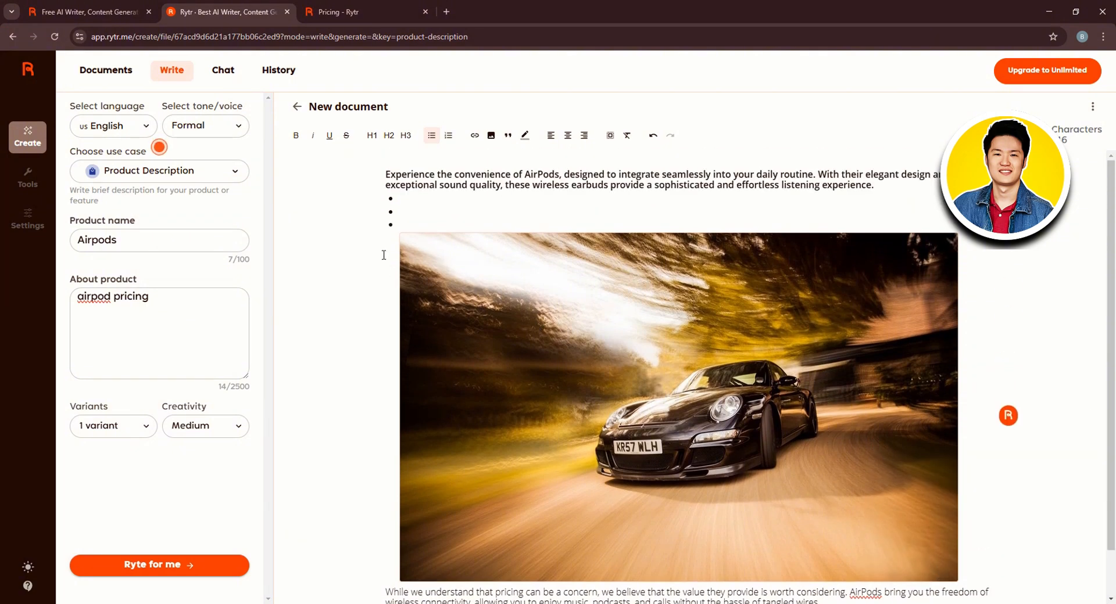
pyautogui.scroll(-1, 460, 257)
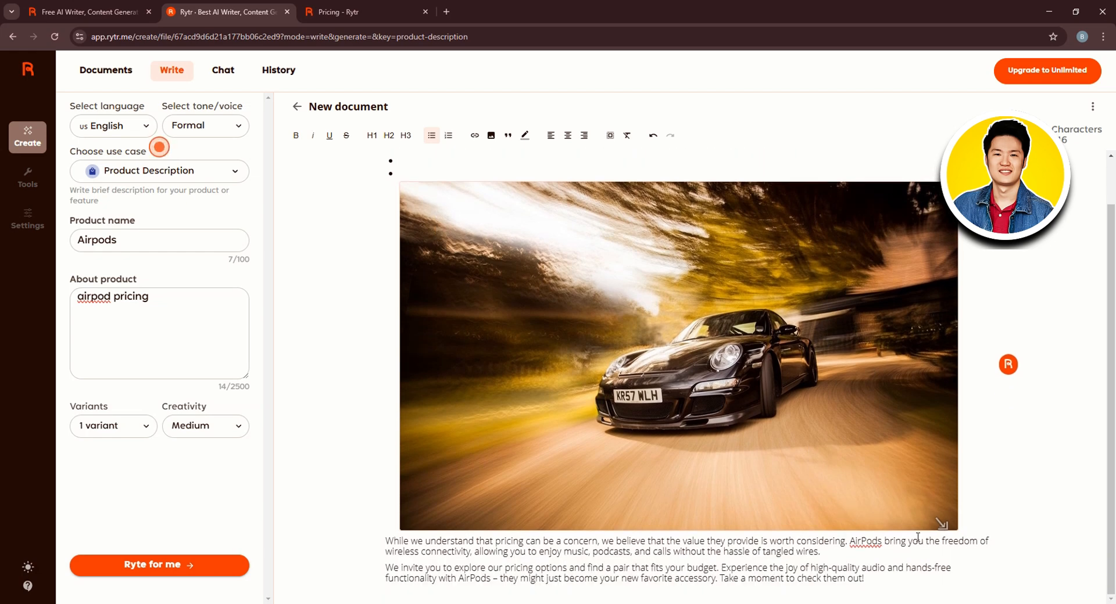
# Center the first paragraph's alignment, trying right alignment along the way
pyautogui.scroll(1, 534, 436)
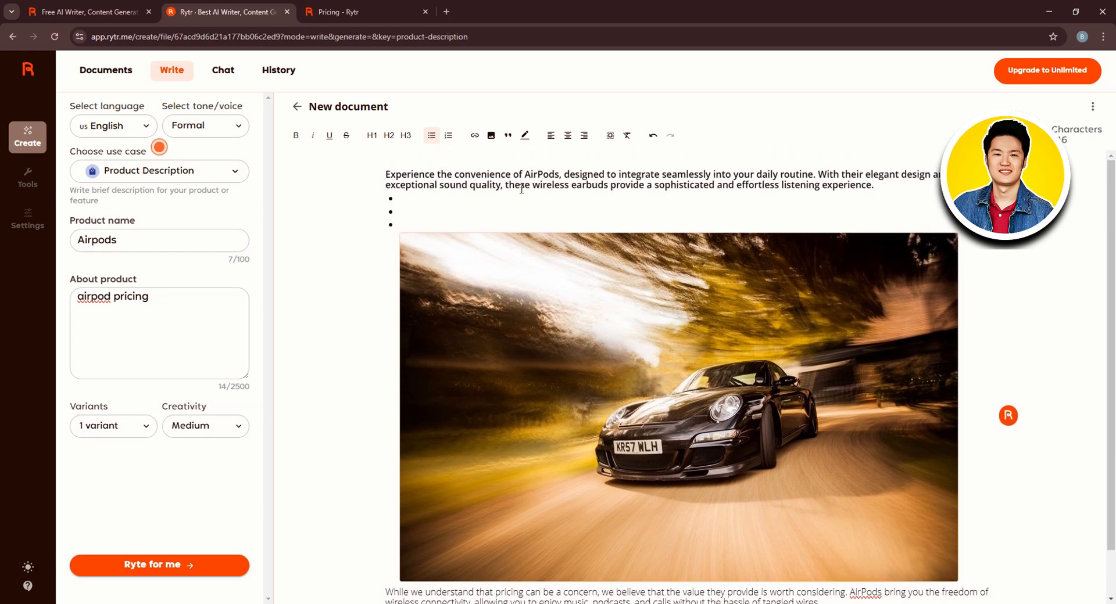
pyautogui.click(539, 176)
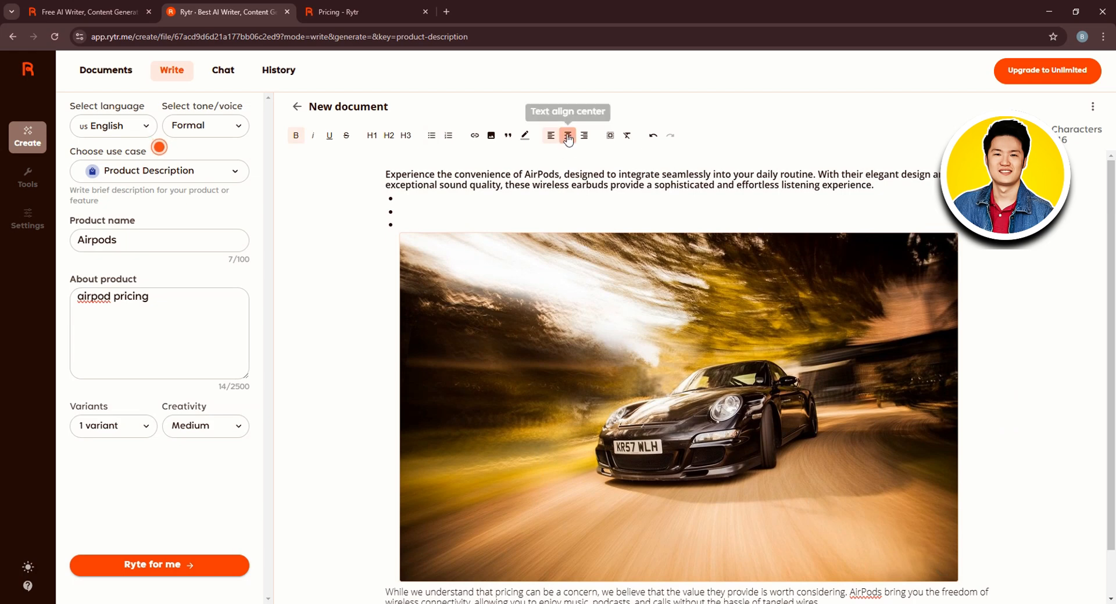
pyautogui.click(569, 136)
pyautogui.click(584, 135)
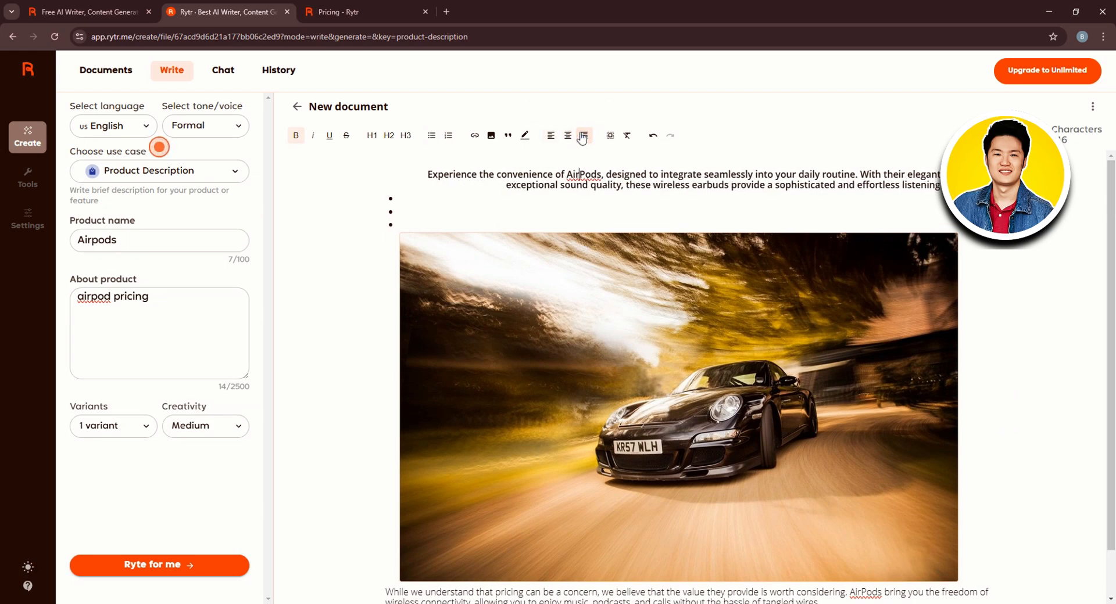
pyautogui.click(569, 136)
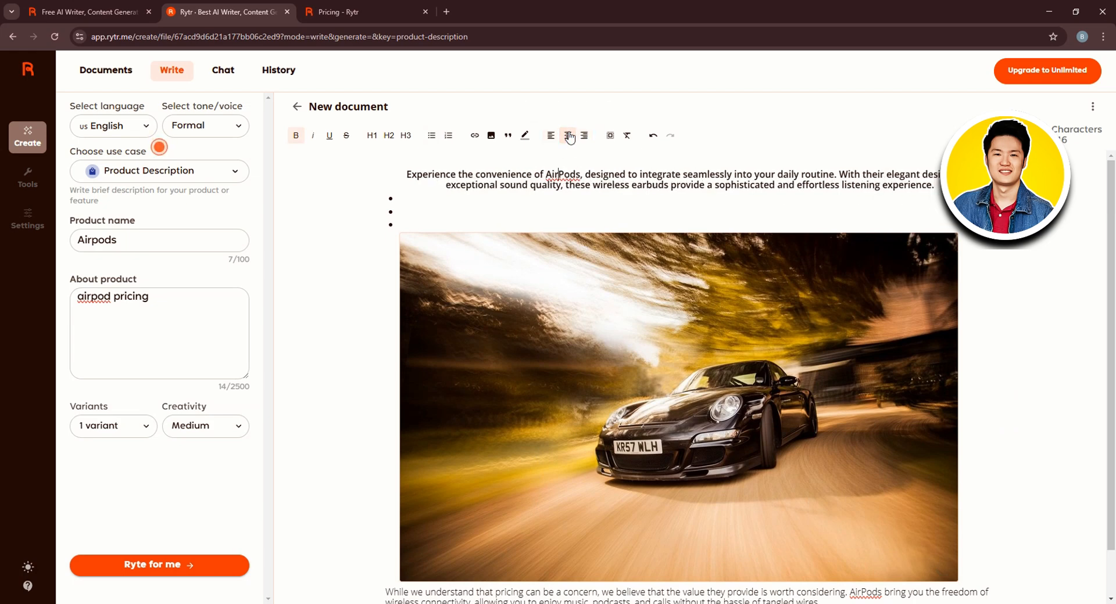
# Add a new line above the first paragraph reading AIRPODS
pyautogui.click(570, 193)
pyautogui.click(571, 173)
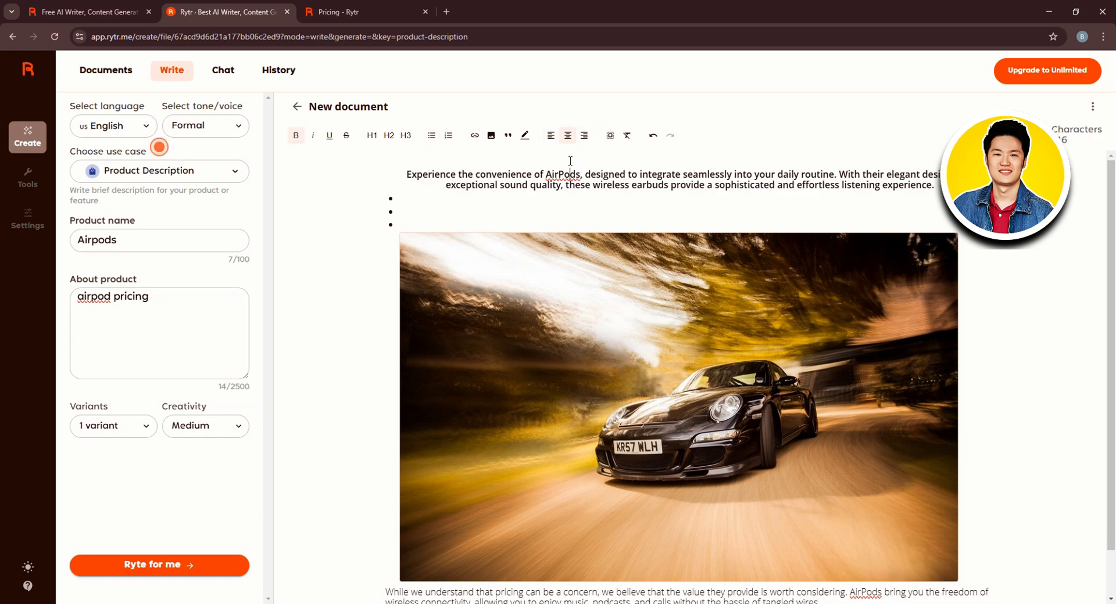
pyautogui.click(405, 172)
pyautogui.press('Return')
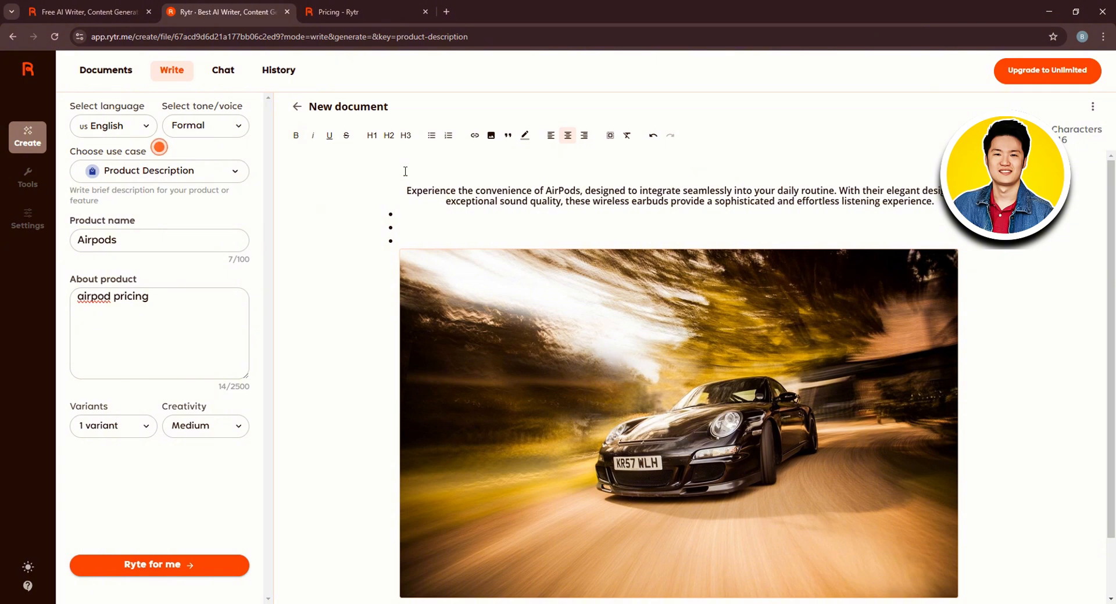
pyautogui.write('AIRPODS')
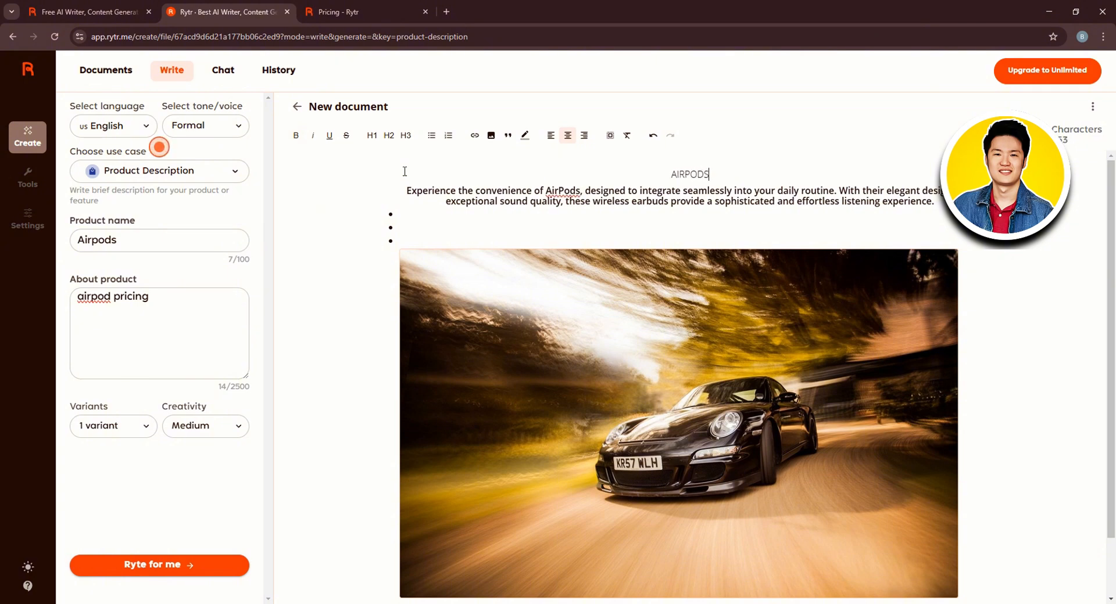
# Format the AIRPODS line as a bold, centered Heading 1
pyautogui.doubleClick(710, 174)
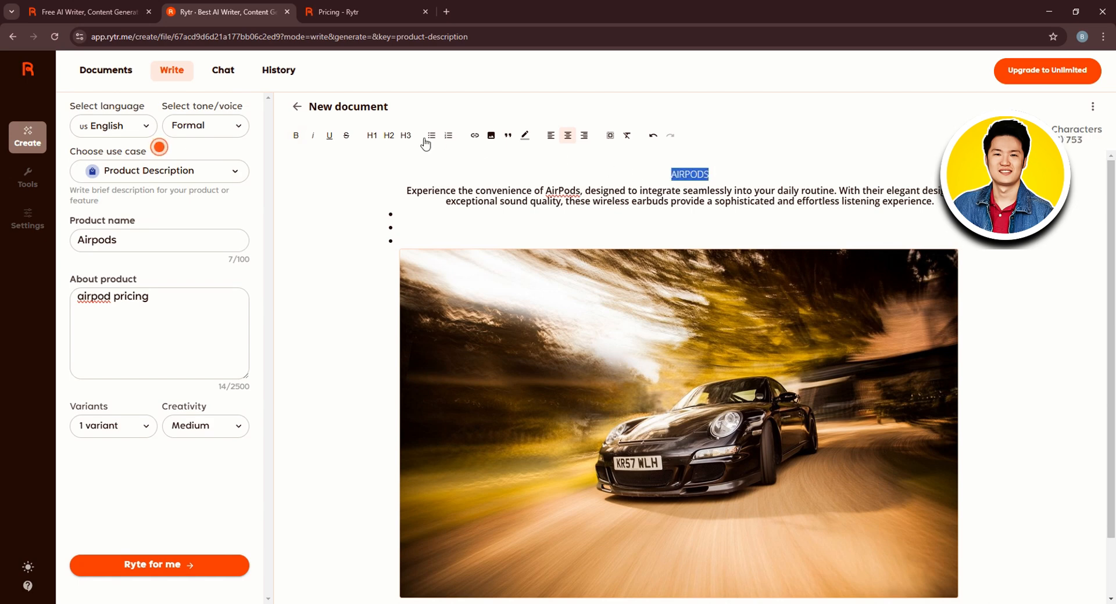
pyautogui.click(371, 135)
pyautogui.click(296, 135)
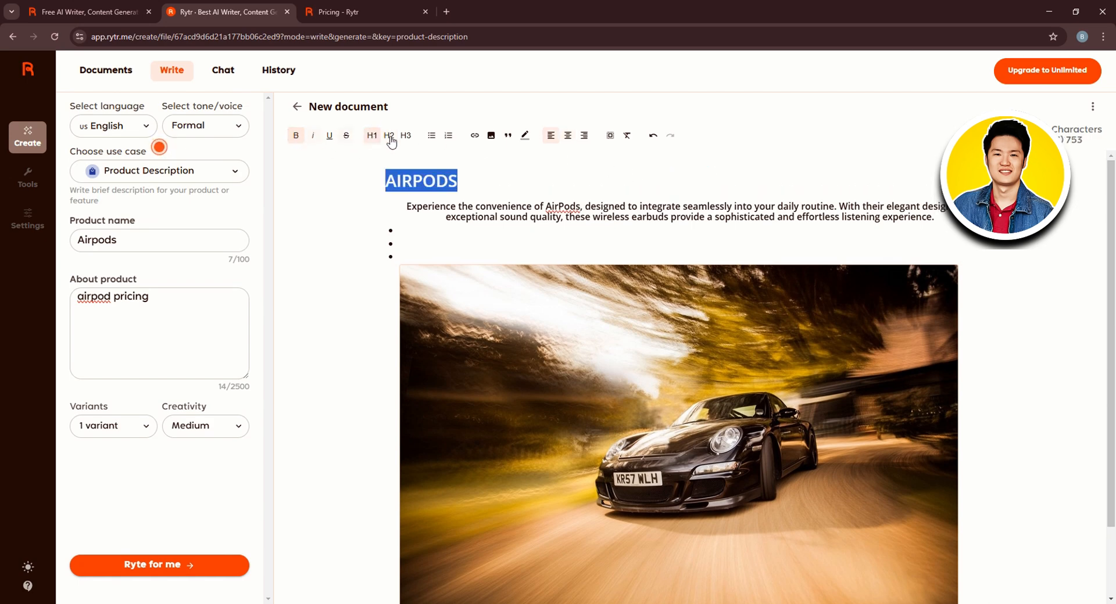
pyautogui.click(568, 134)
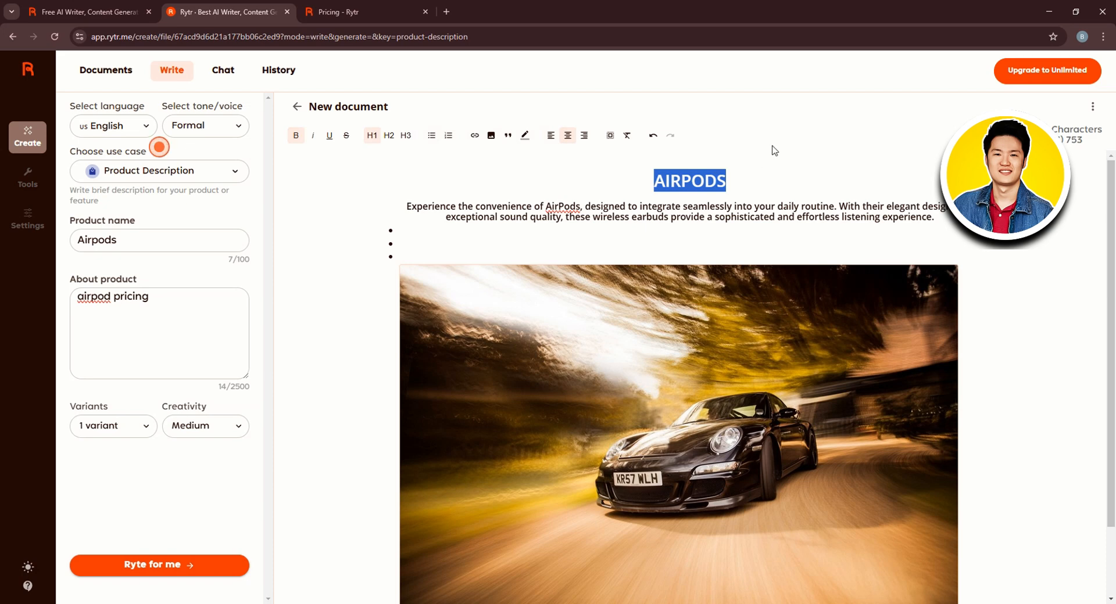
pyautogui.click(764, 179)
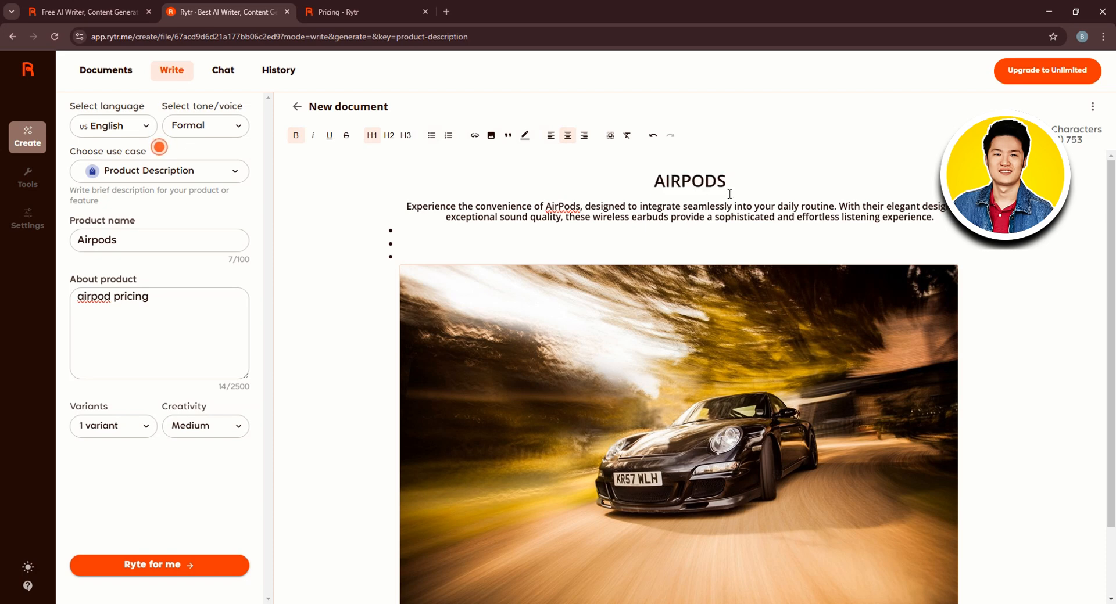
pyautogui.scroll(-2, 658, 253)
pyautogui.scroll(2, 657, 252)
pyautogui.scroll(-2, 626, 328)
pyautogui.scroll(2, 500, 340)
pyautogui.click(200, 175)
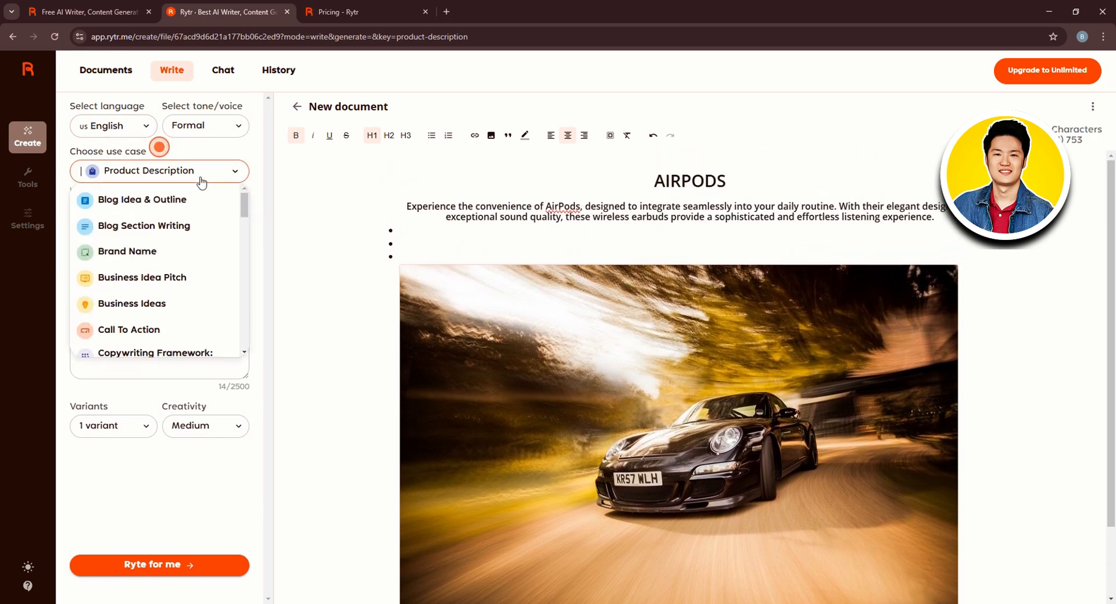
pyautogui.click(674, 181)
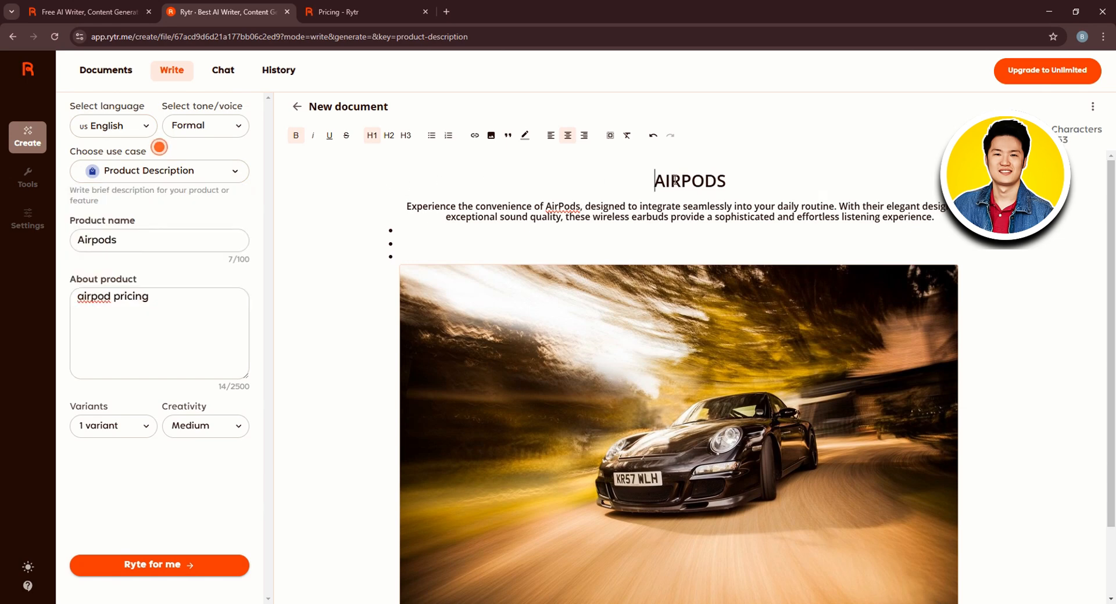
# Delete all of the document's content
pyautogui.scroll(-1, 923, 326)
pyautogui.scroll(-1, 924, 462)
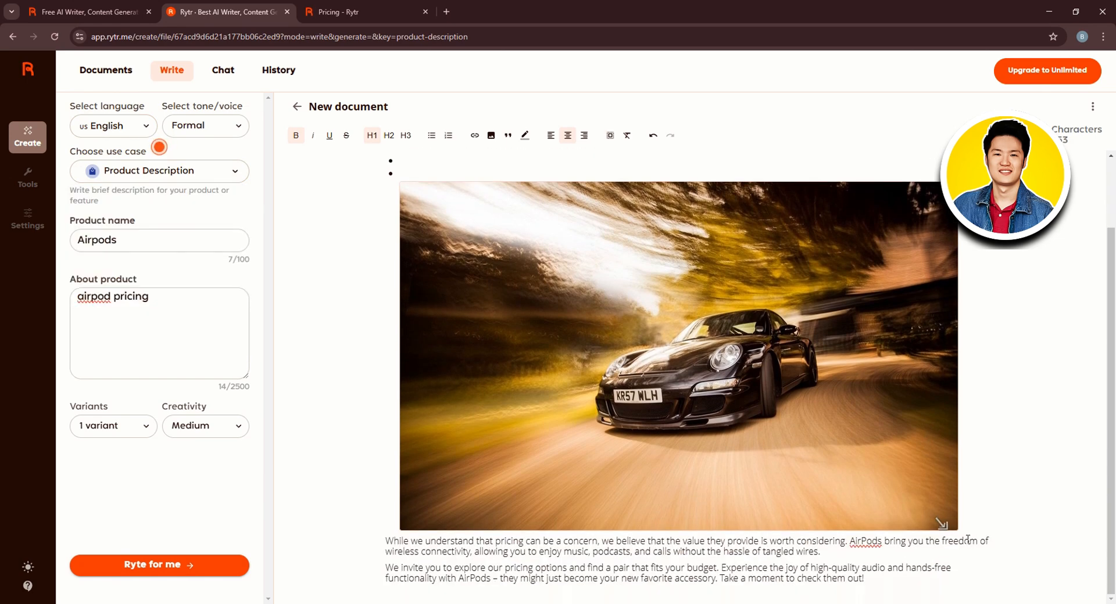
pyautogui.moveTo(935, 598); pyautogui.dragTo(402, 191)
pyautogui.press('BackSpace')
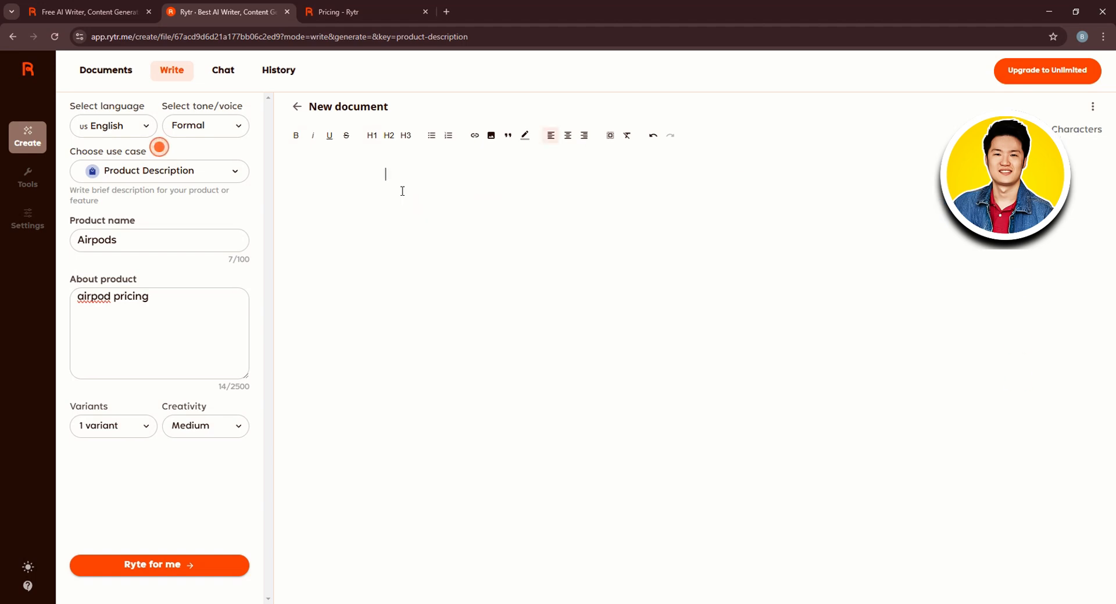
# Switch the use case to Video Idea
pyautogui.click(218, 170)
pyautogui.scroll(-10, 151, 285)
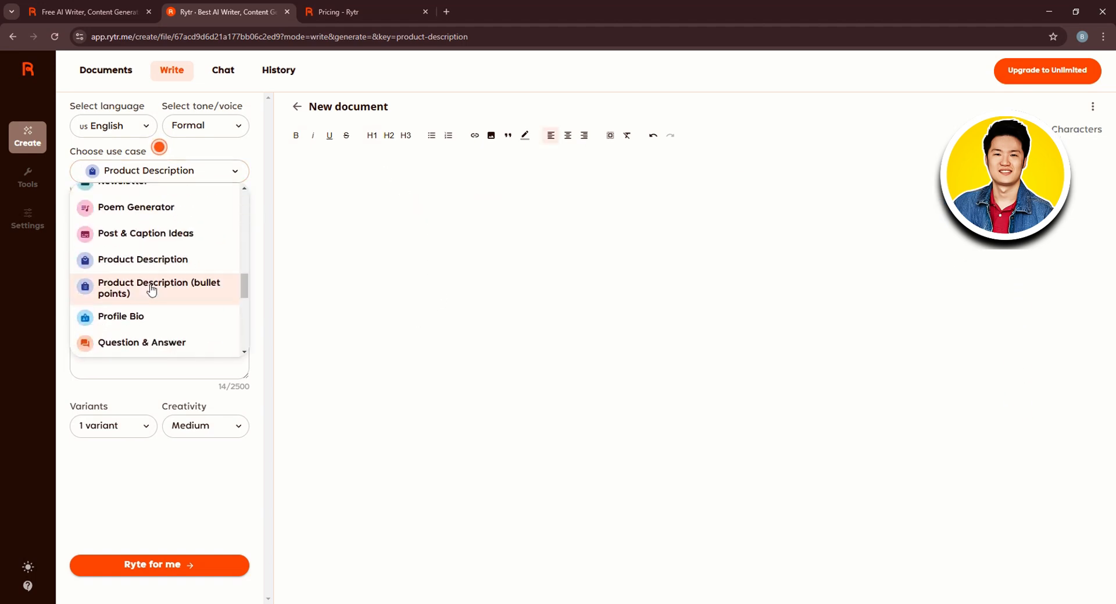
pyautogui.scroll(-5, 169, 323)
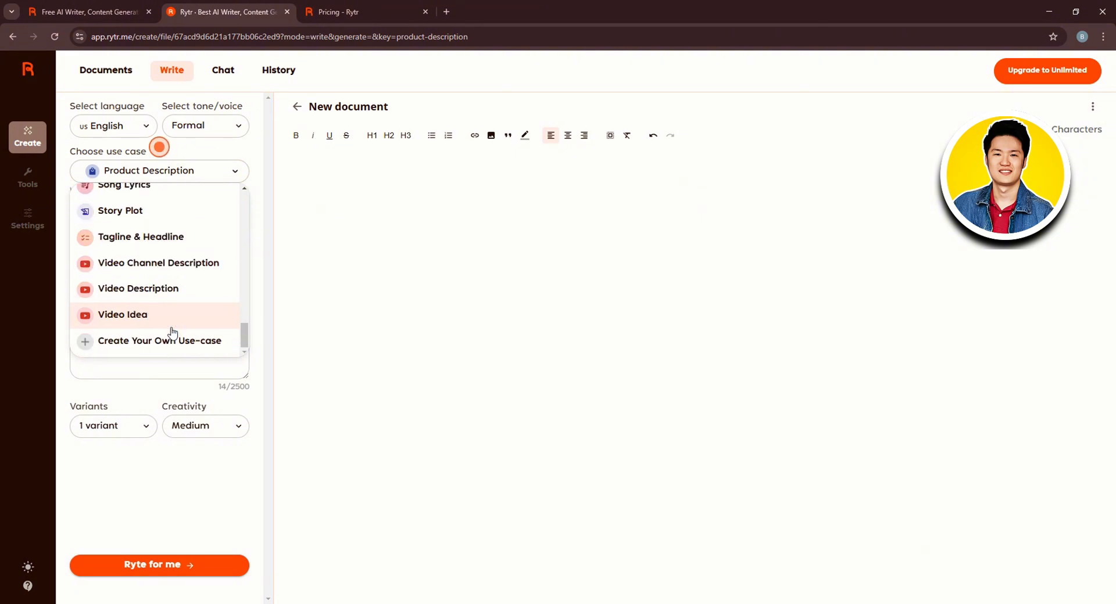
pyautogui.click(122, 317)
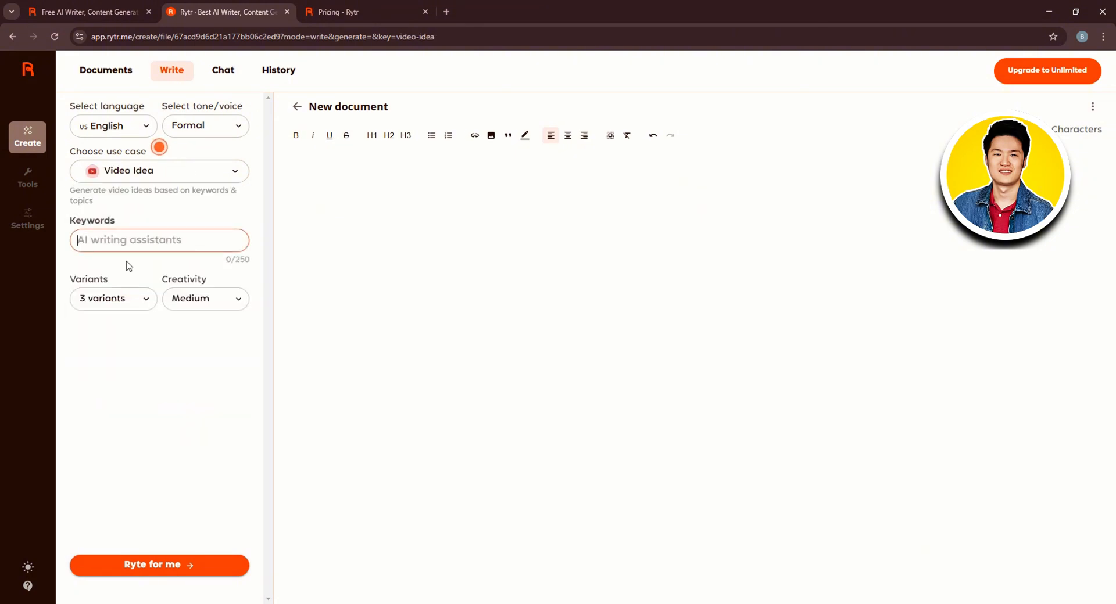
# Enter Youtube Tutorial as the keywords
pyautogui.click(123, 243)
pyautogui.write('Youtube')
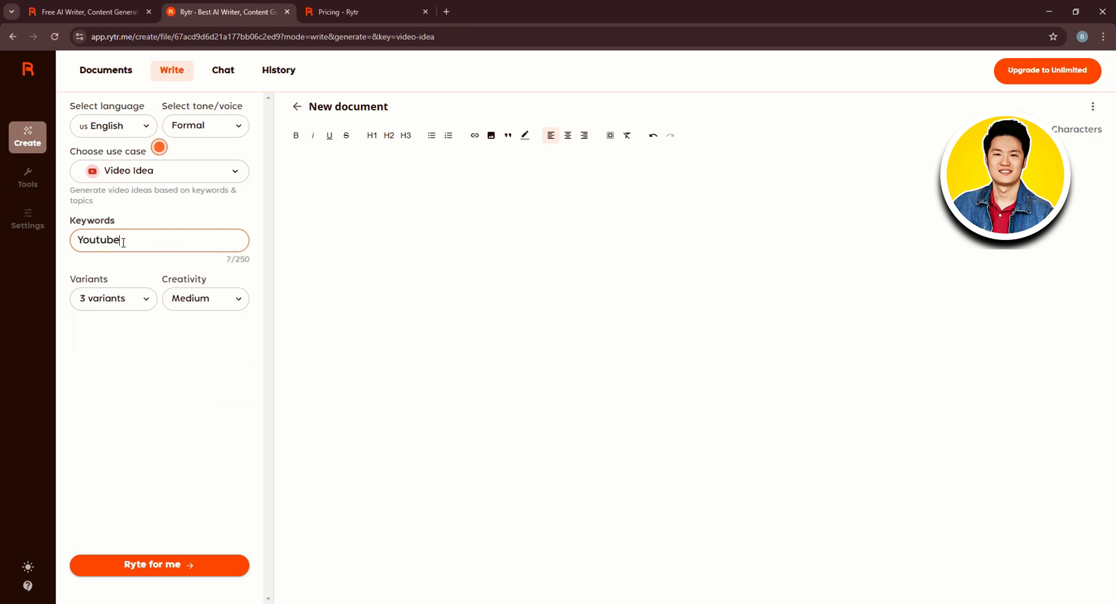
pyautogui.write(' TUtorial')
pyautogui.click(134, 240)
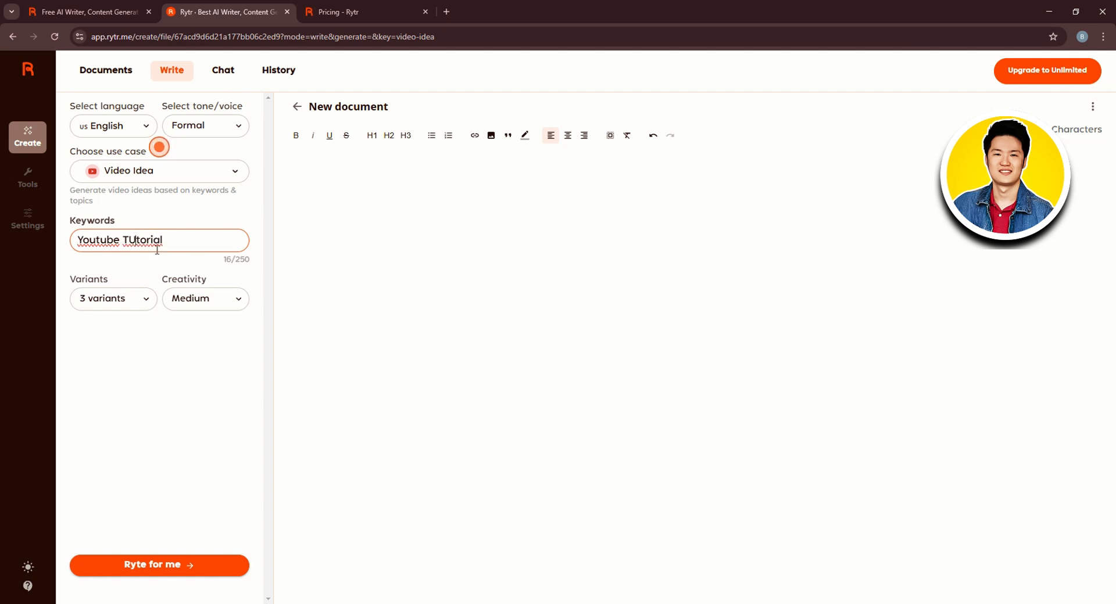
pyautogui.press('BackSpace')
pyautogui.write('u')
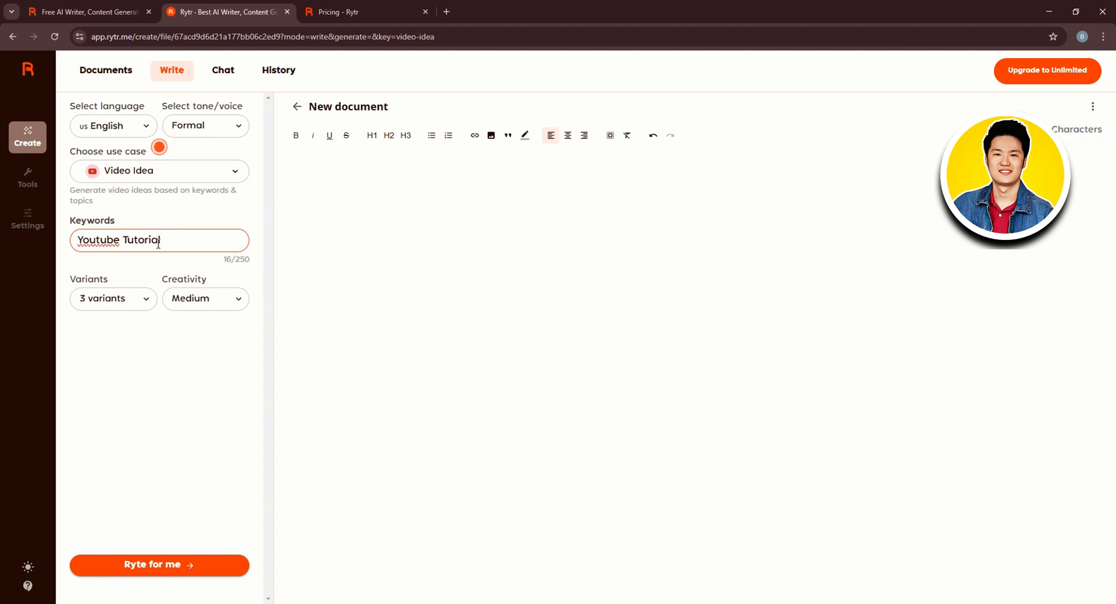
# Generate video ideas with 2 variants in a Casual tone
pyautogui.click(142, 299)
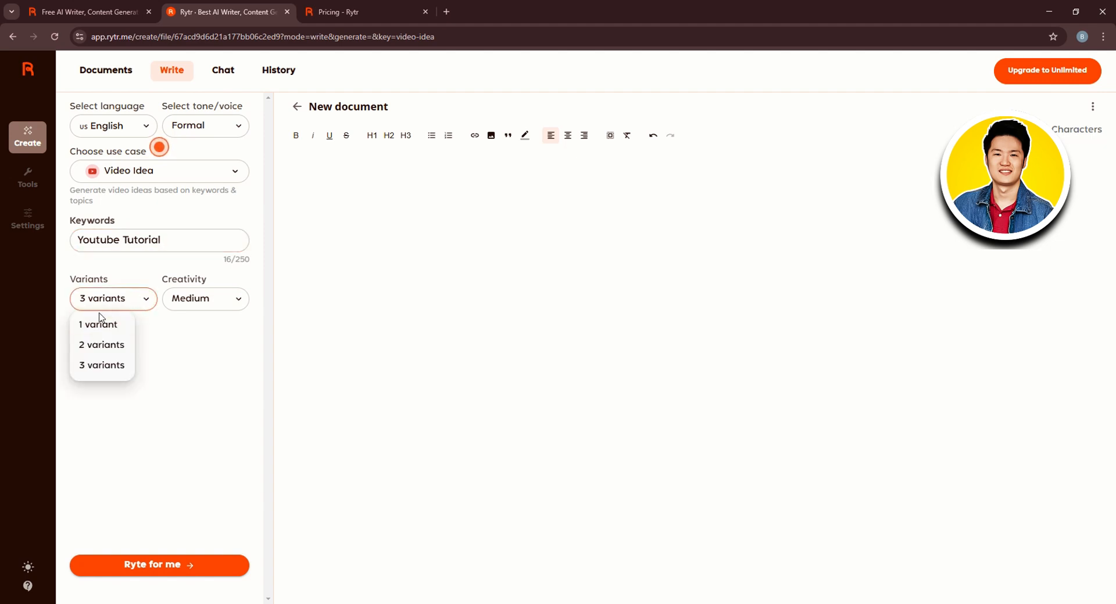
pyautogui.click(87, 349)
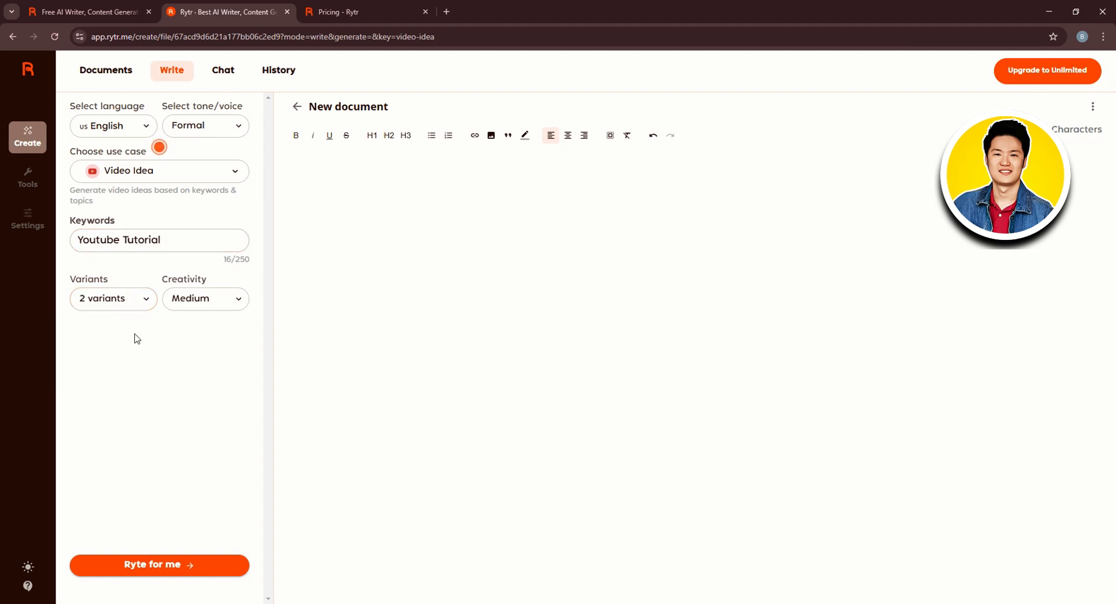
pyautogui.click(222, 132)
pyautogui.scroll(2, 232, 177)
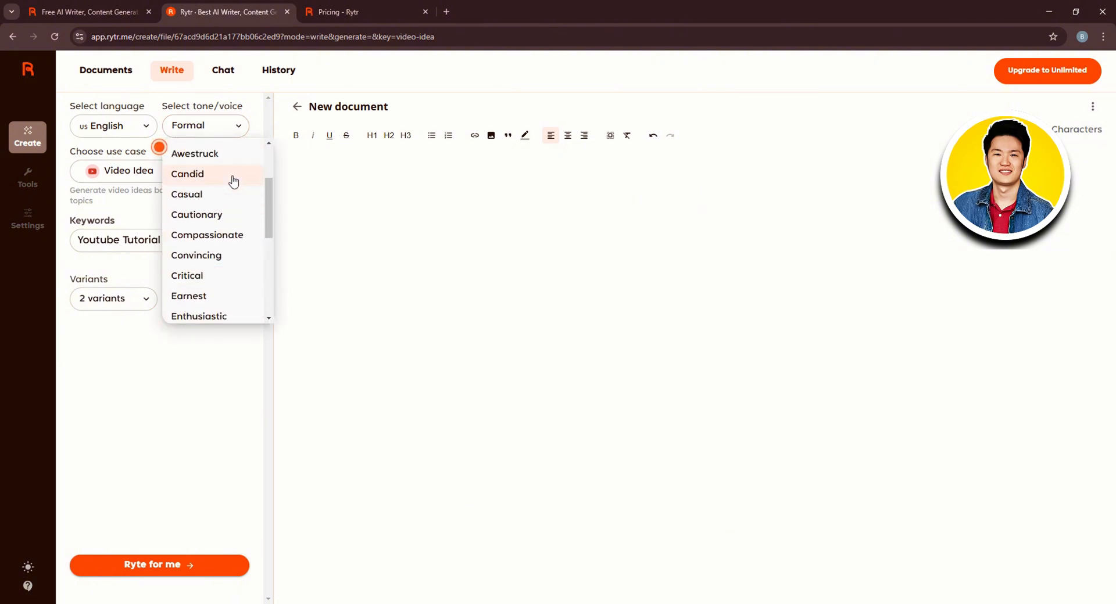
pyautogui.click(223, 194)
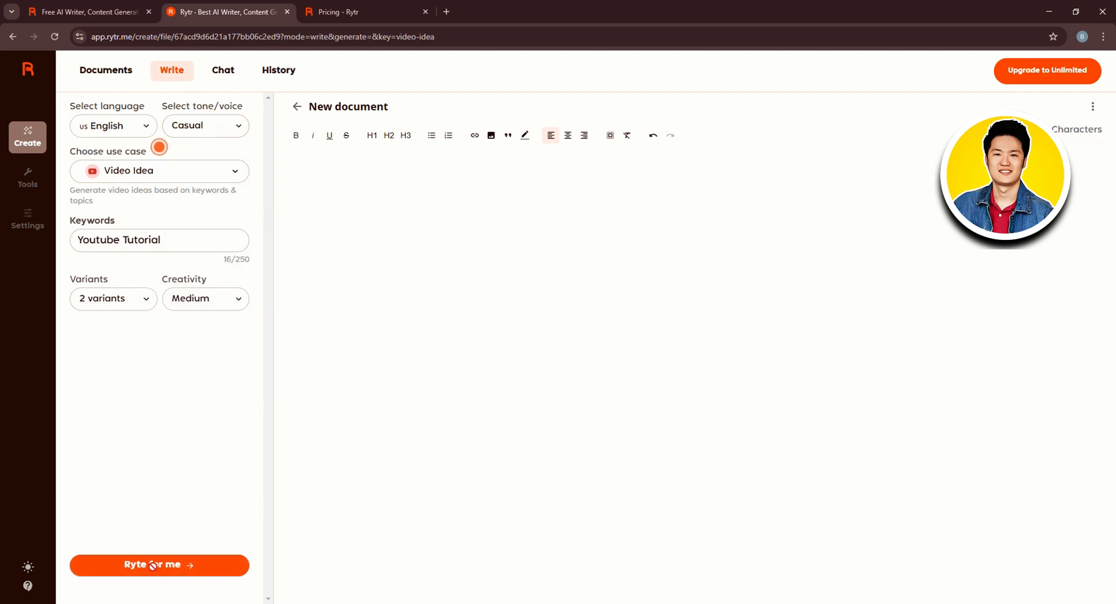
pyautogui.click(176, 569)
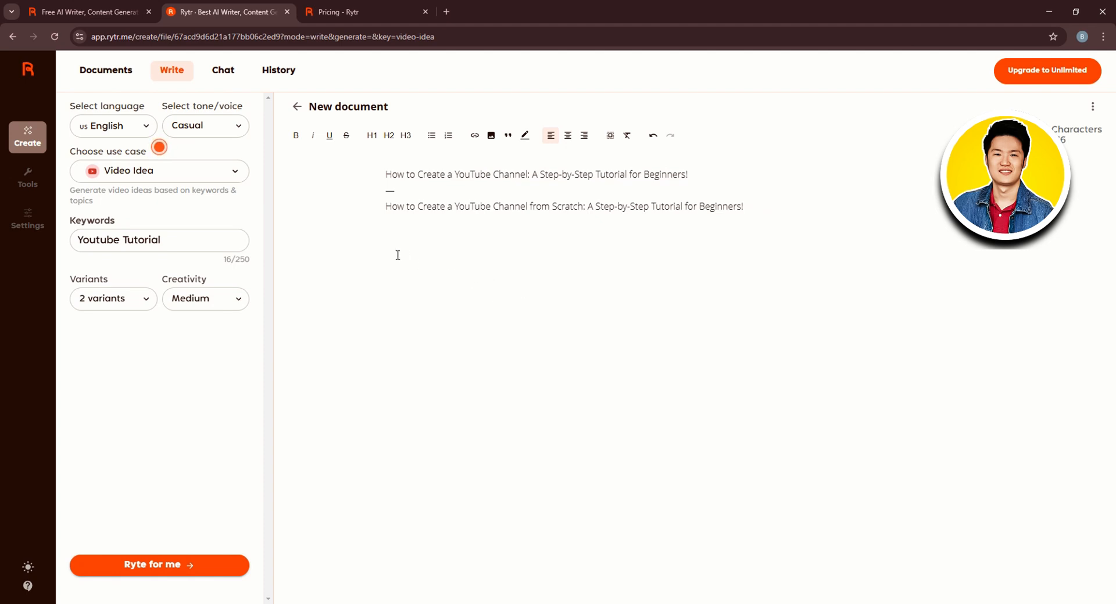
# Change the keywords to Airpods Review and generate more video ideas
pyautogui.click(154, 239)
pyautogui.moveTo(177, 239); pyautogui.dragTo(55, 243)
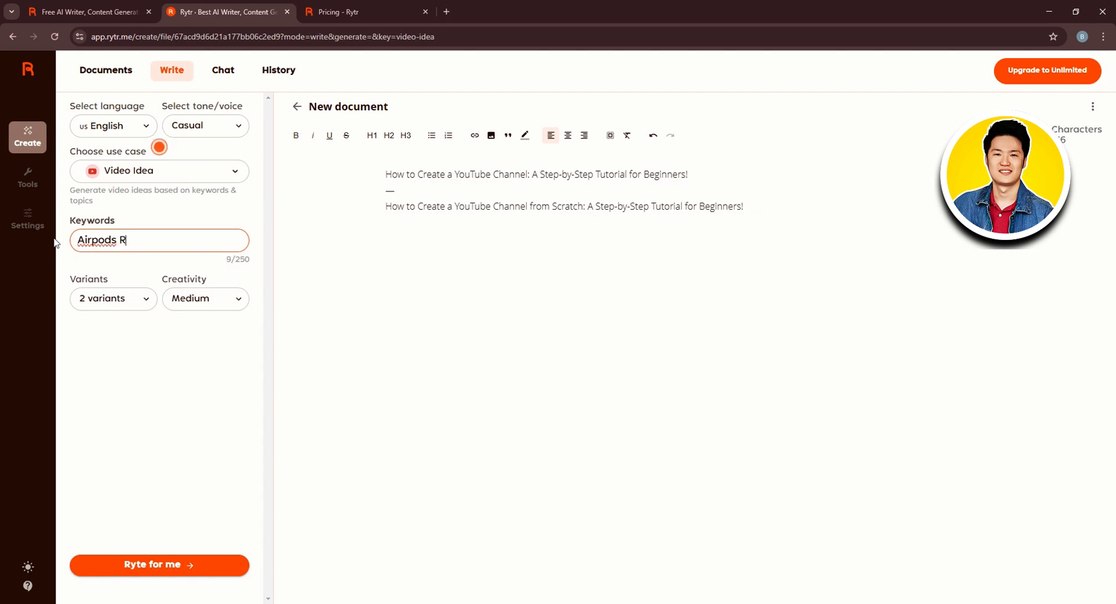
pyautogui.press('Return')
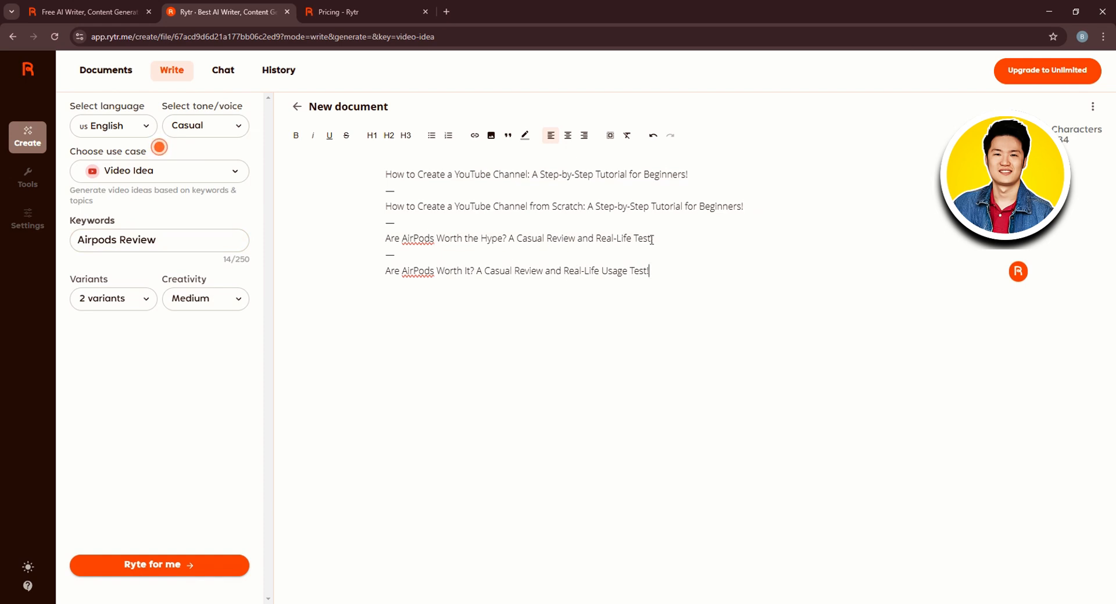
# Bold the subtitle 'A Casual Review and Real-Life Test!' in the third idea
pyautogui.moveTo(510, 239); pyautogui.dragTo(680, 239)
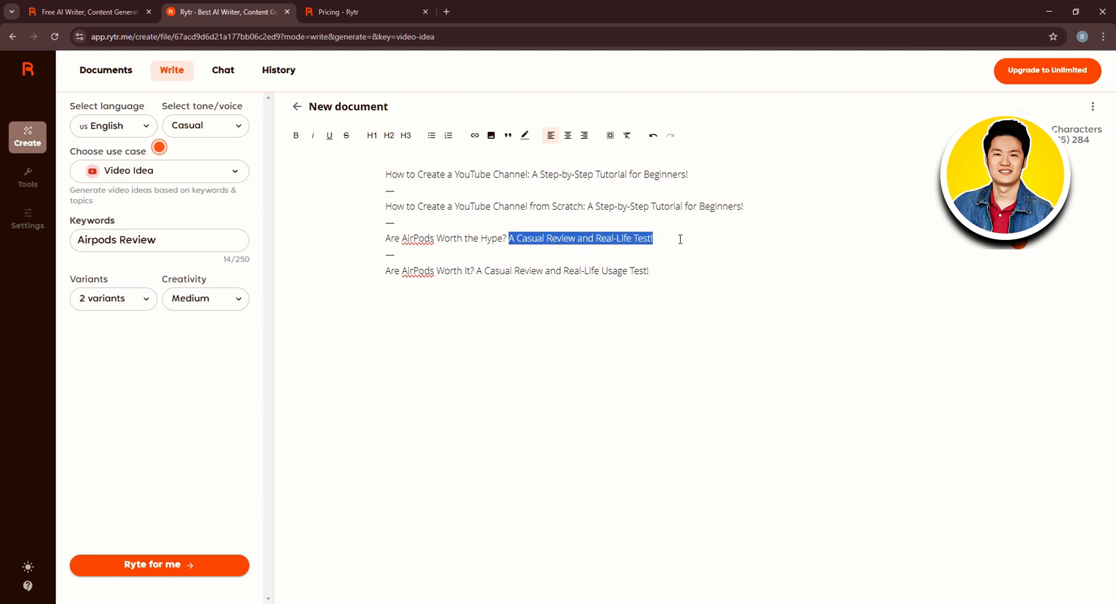
pyautogui.click(296, 135)
pyautogui.click(314, 237)
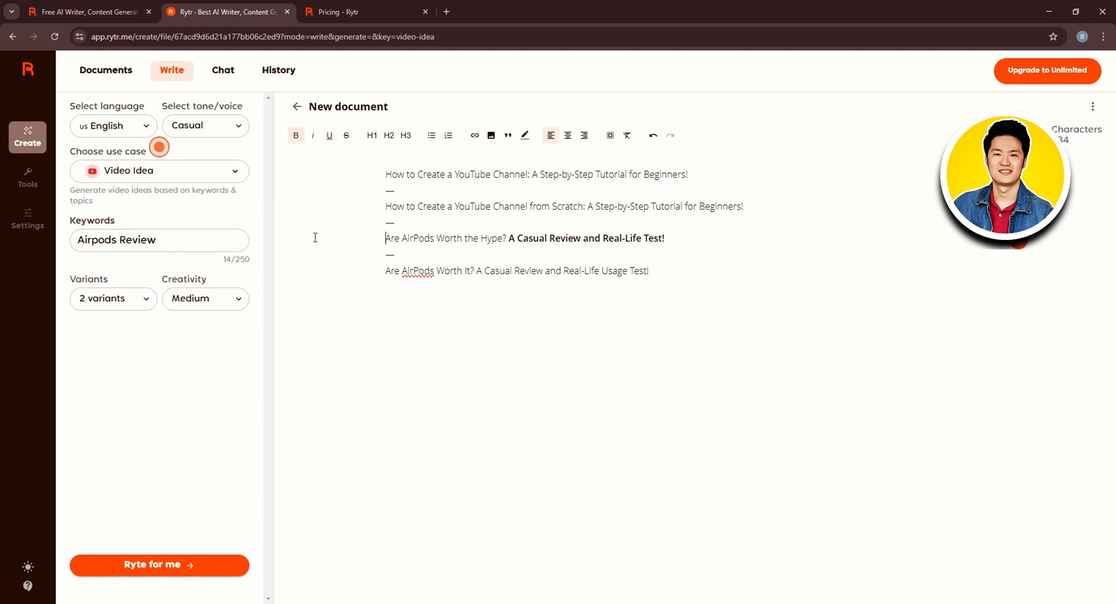
pyautogui.moveTo(509, 236); pyautogui.dragTo(493, 238)
pyautogui.click(514, 260)
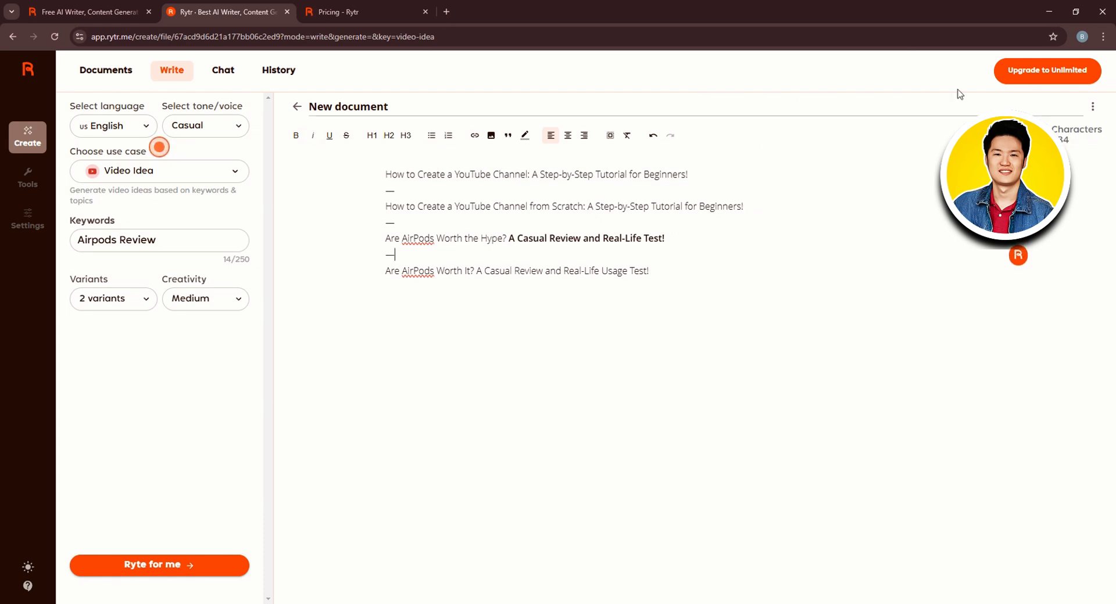
# Download the document as a Word (.docx) file and show it in its folder
pyautogui.click(1091, 108)
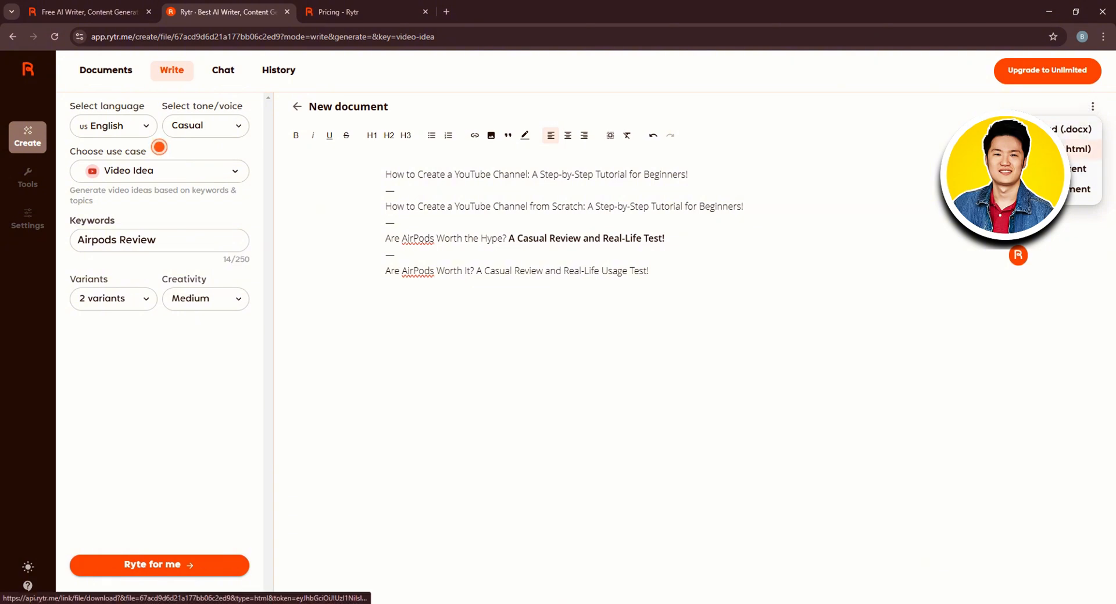
pyautogui.click(1037, 129)
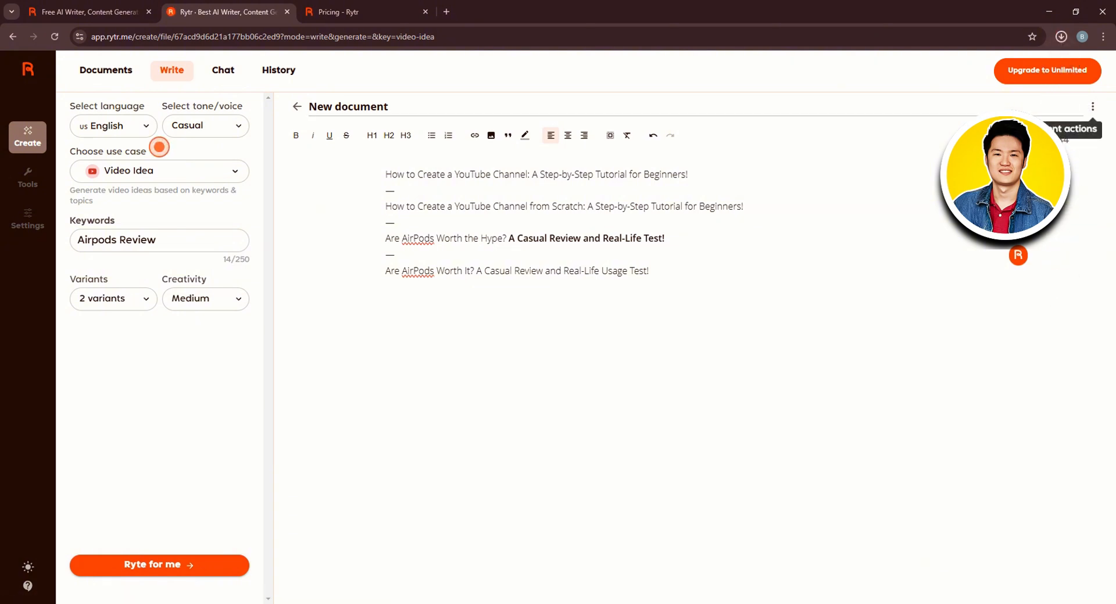
pyautogui.click(1030, 64)
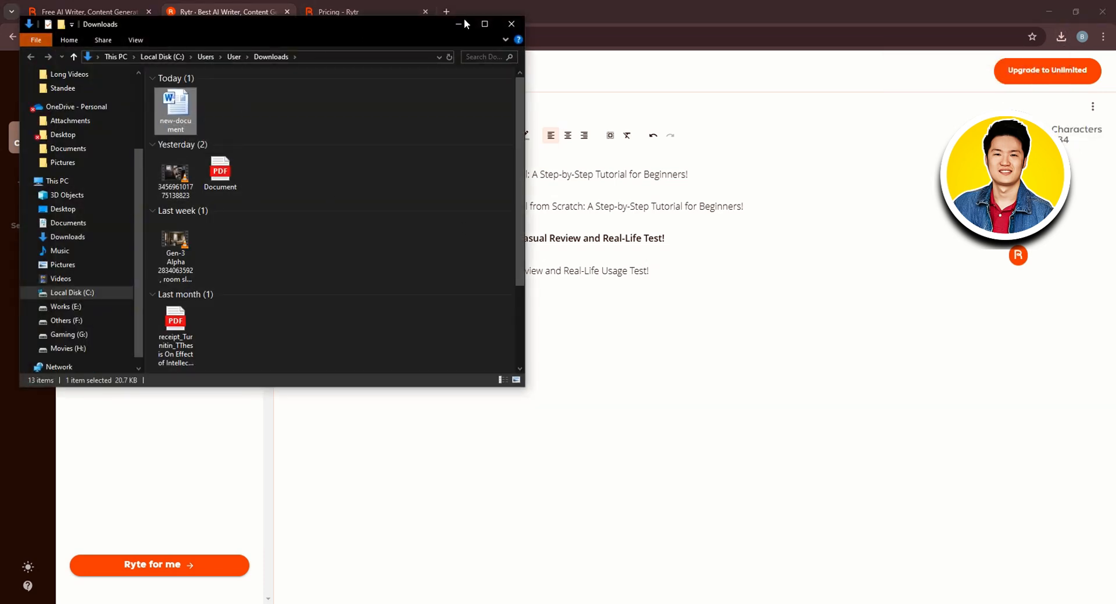
# Close the folder window and open the Documents list
pyautogui.click(469, 26)
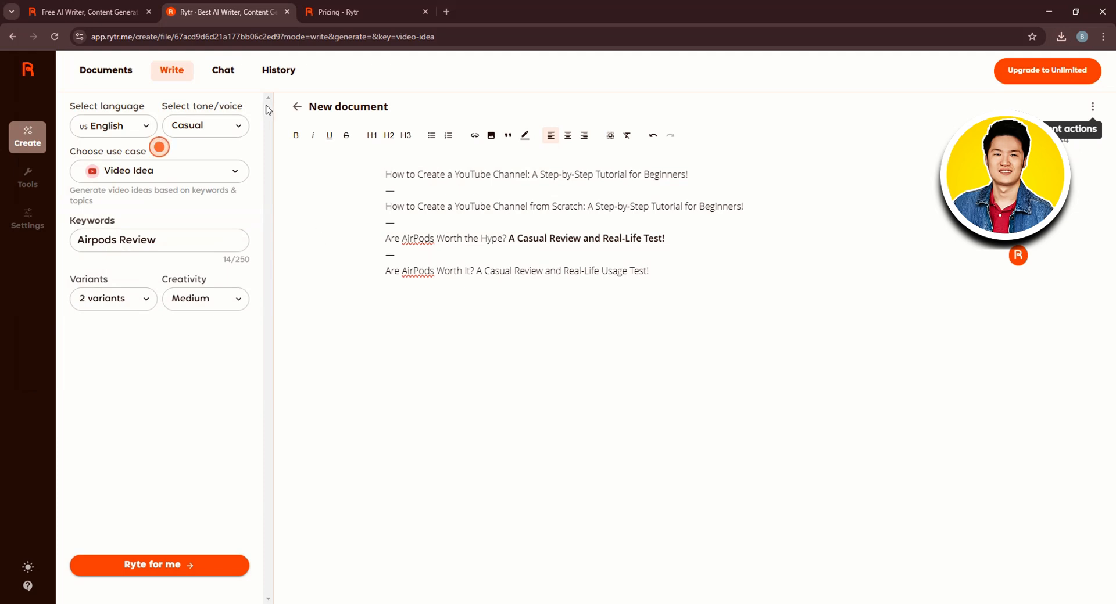
pyautogui.click(119, 74)
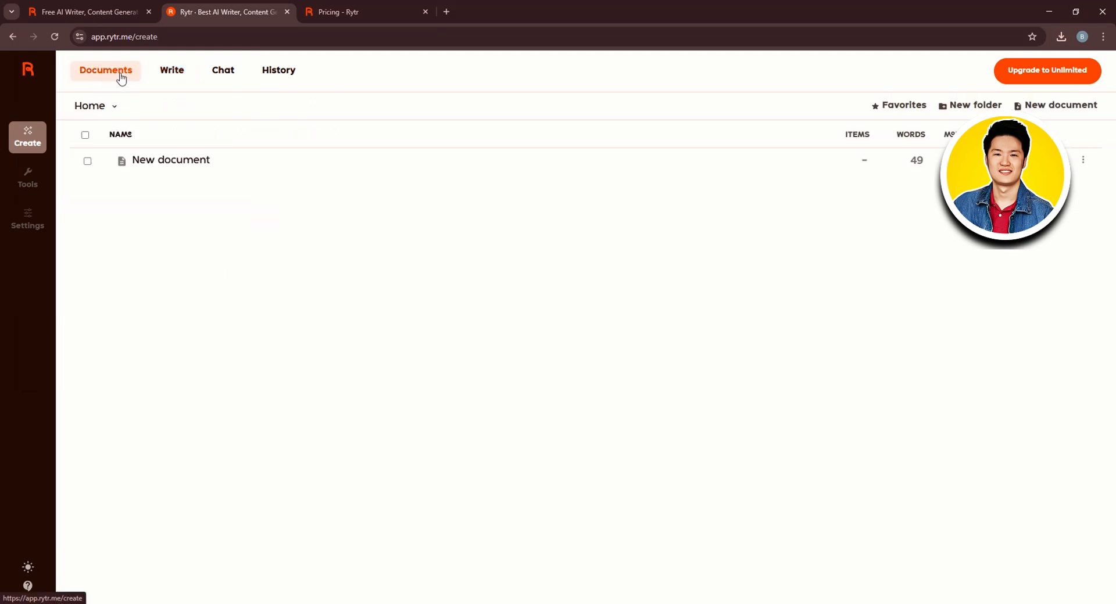
# Explore the Chat page's tone options, the History list, and the Tools pages for My Voice and Custom Use Cases
pyautogui.click(232, 70)
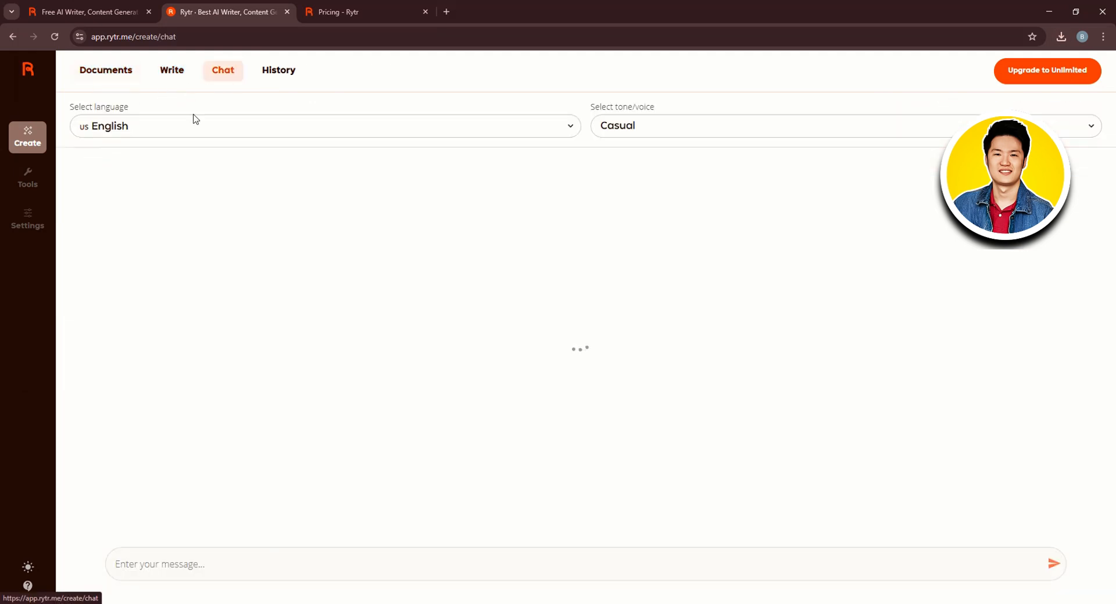
pyautogui.click(705, 132)
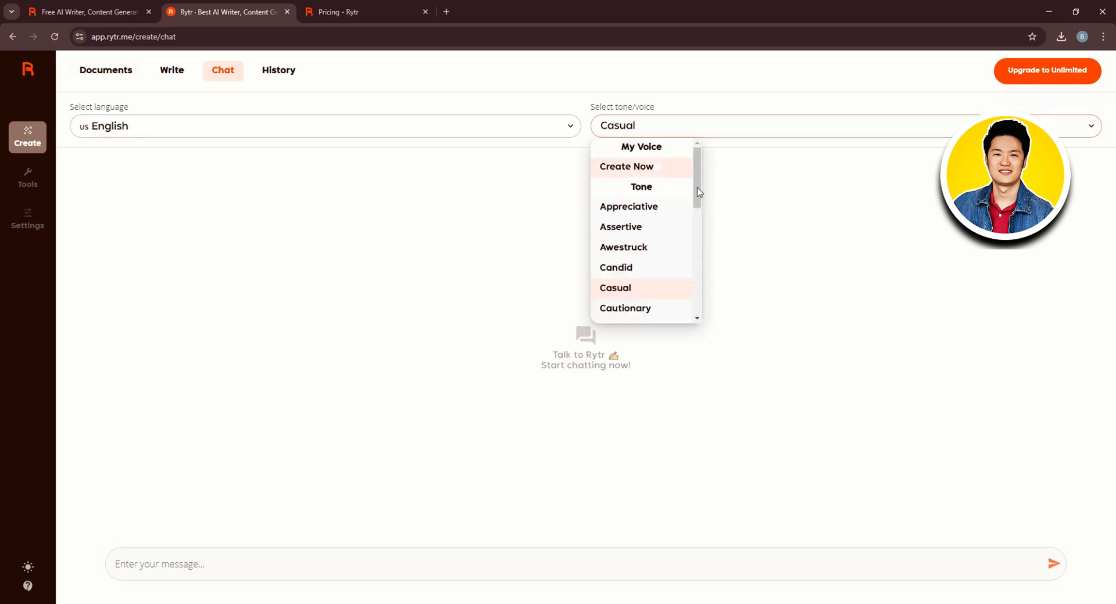
pyautogui.click(782, 212)
pyautogui.click(285, 68)
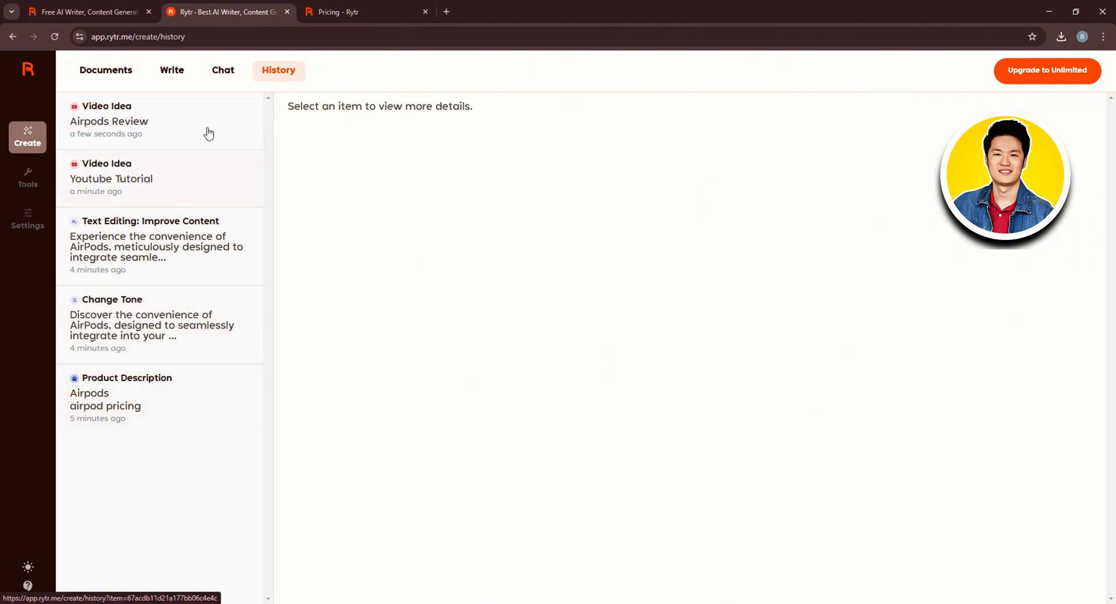
pyautogui.click(27, 185)
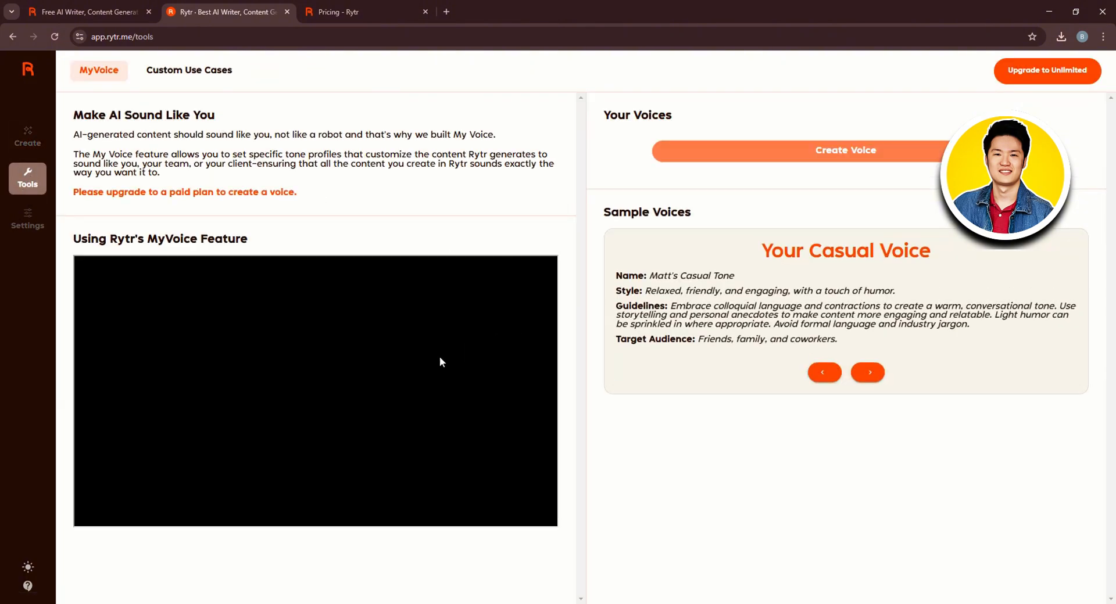
pyautogui.click(203, 77)
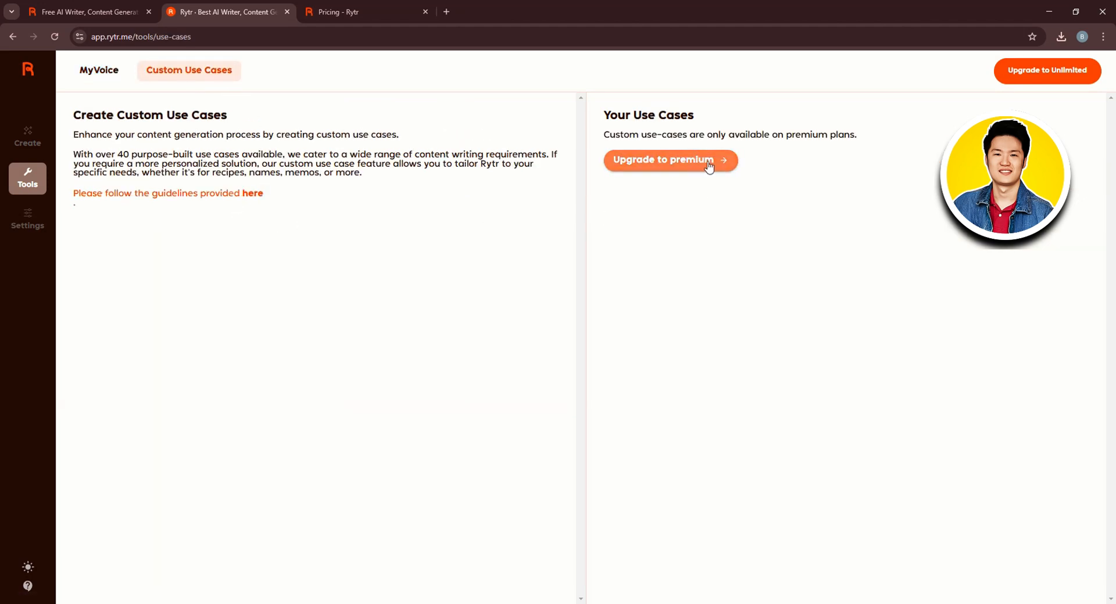
# Browse the Settings sections: Plan, Default Language, Team, API, Affiliate and Win Words
pyautogui.click(27, 218)
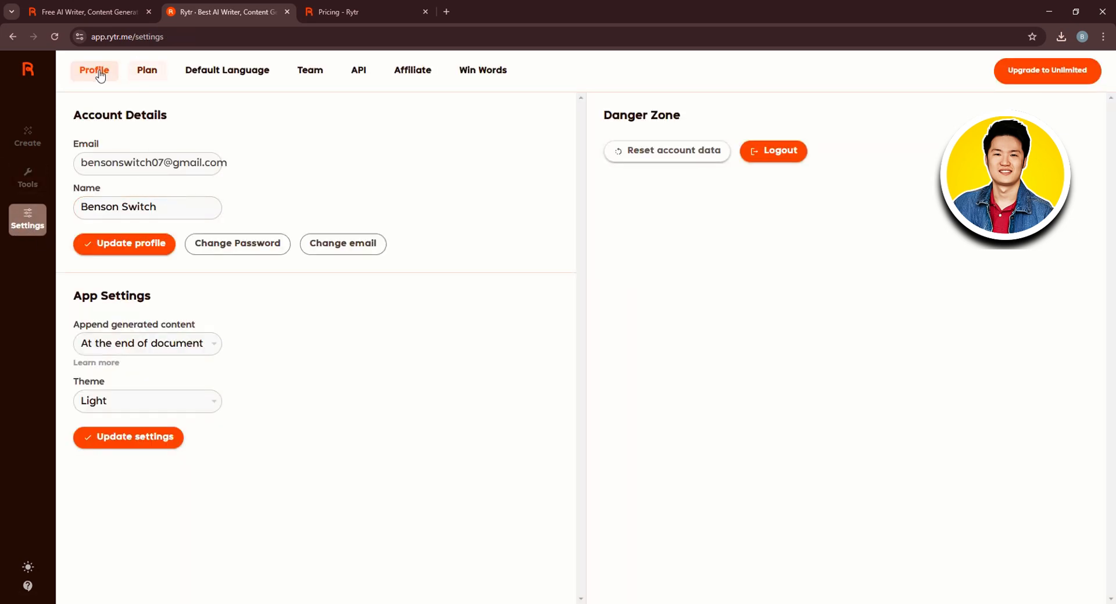
pyautogui.click(150, 73)
pyautogui.click(228, 78)
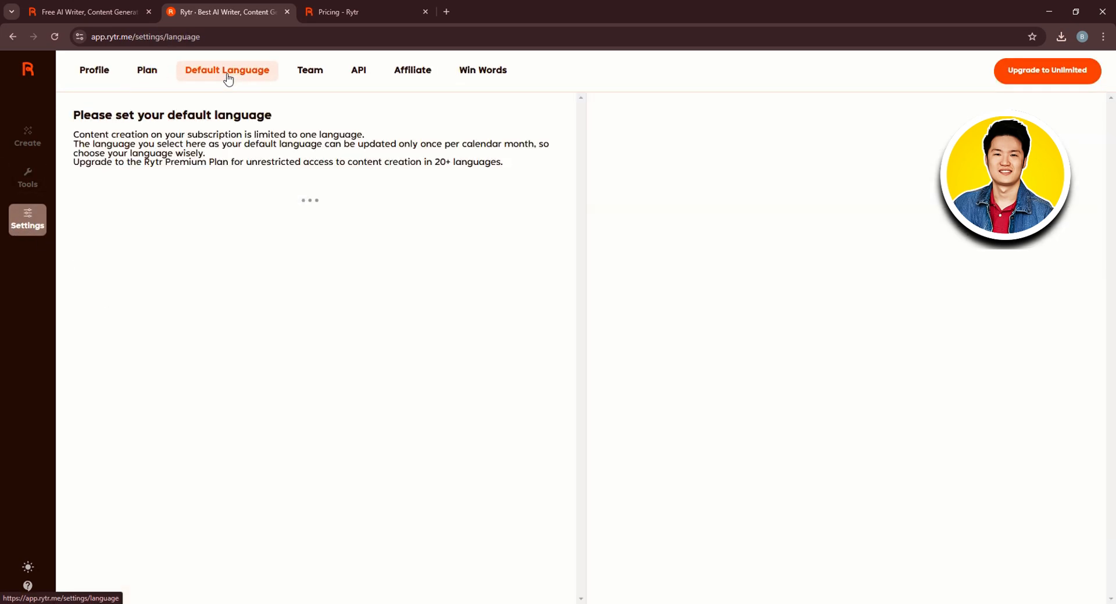
pyautogui.click(309, 72)
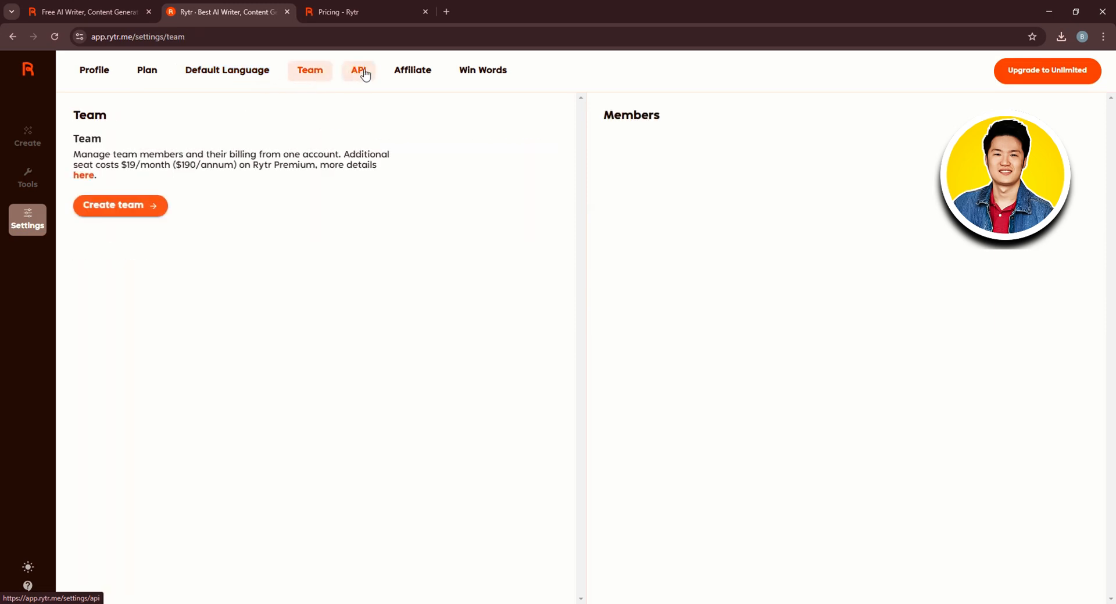
pyautogui.click(358, 72)
pyautogui.click(422, 68)
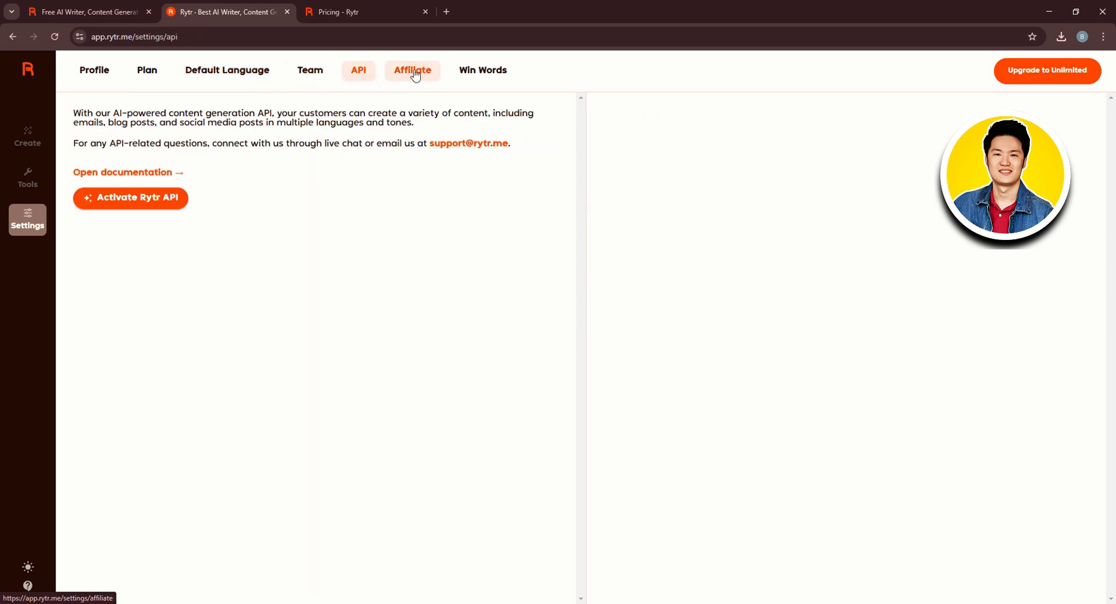
pyautogui.click(515, 78)
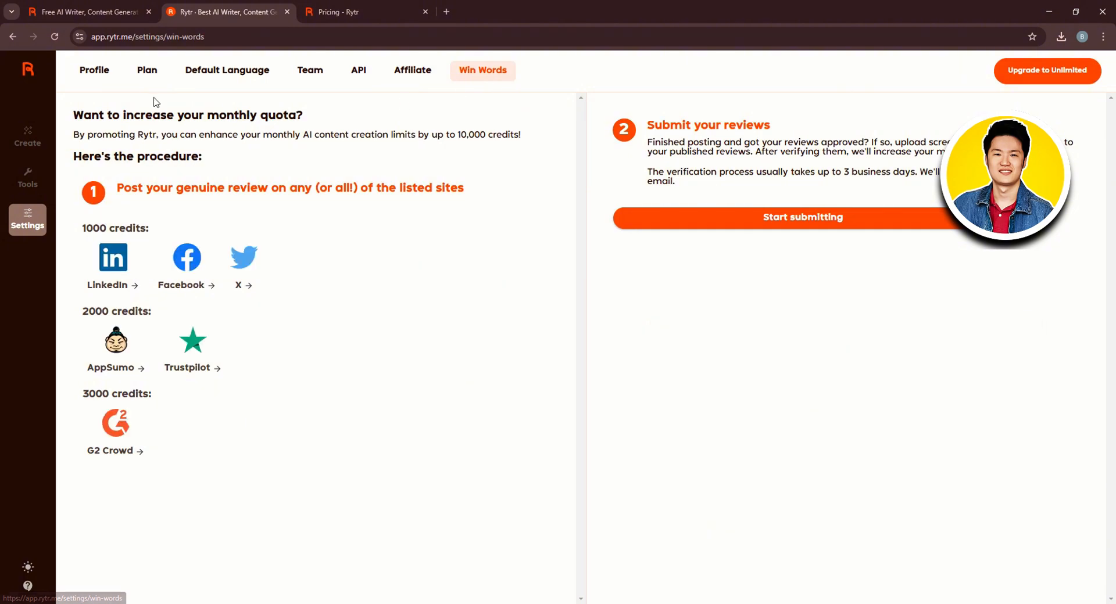
# In the profile's app settings, keep appending content at the end of the document, switch the theme to Dark, and save
pyautogui.click(115, 81)
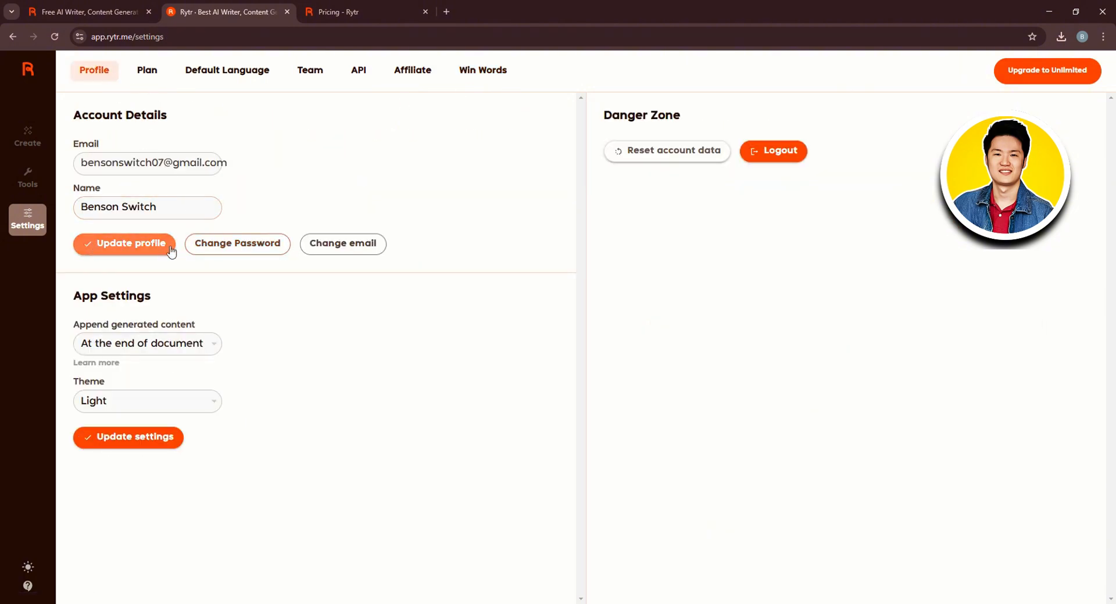
pyautogui.click(172, 339)
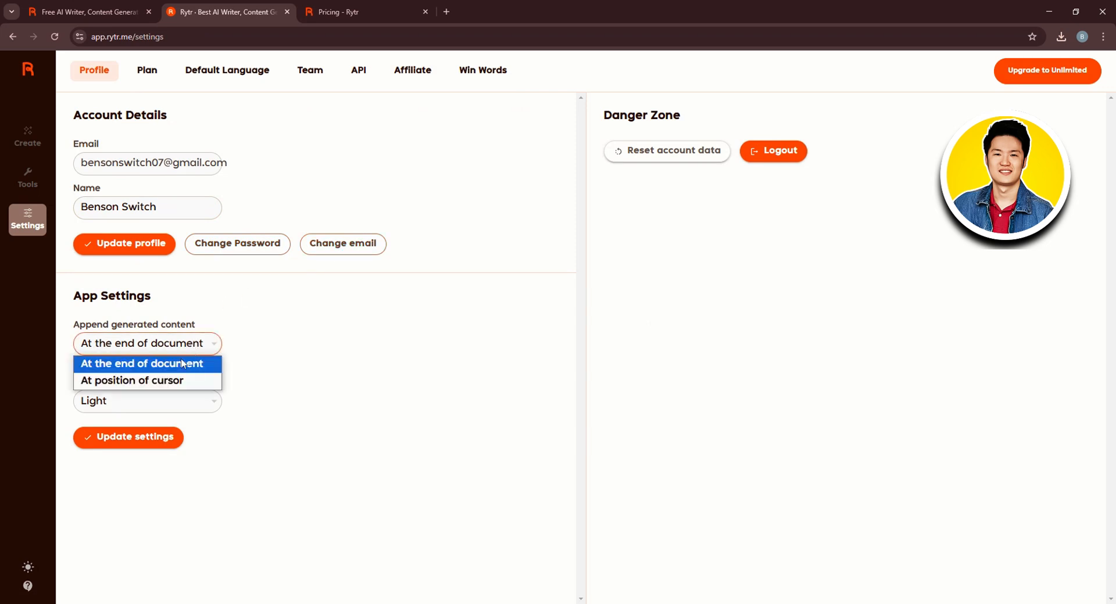
pyautogui.click(279, 353)
pyautogui.click(172, 401)
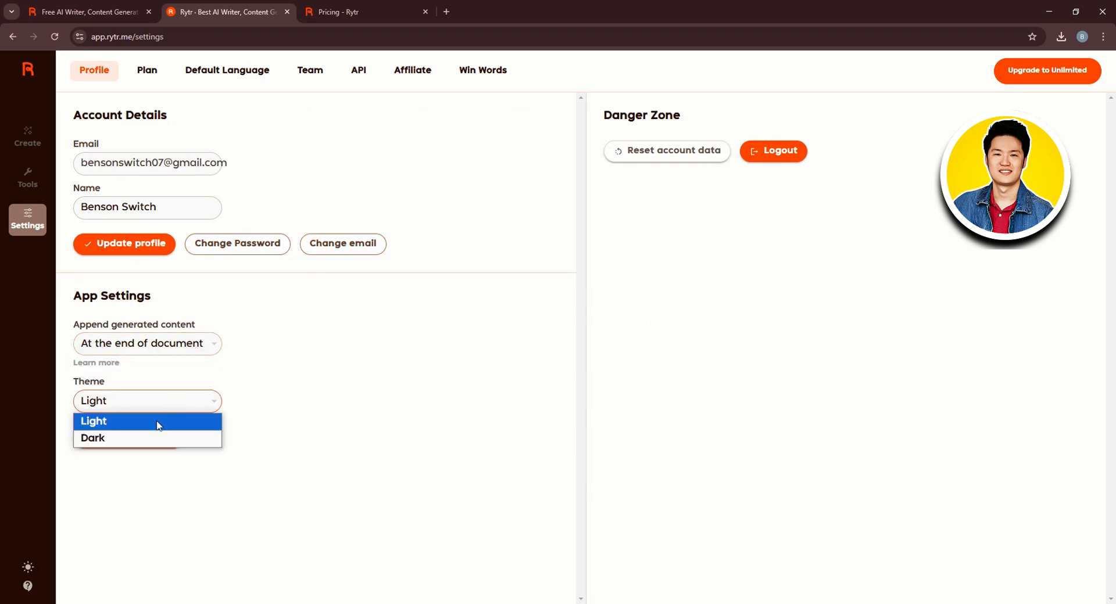
pyautogui.click(140, 439)
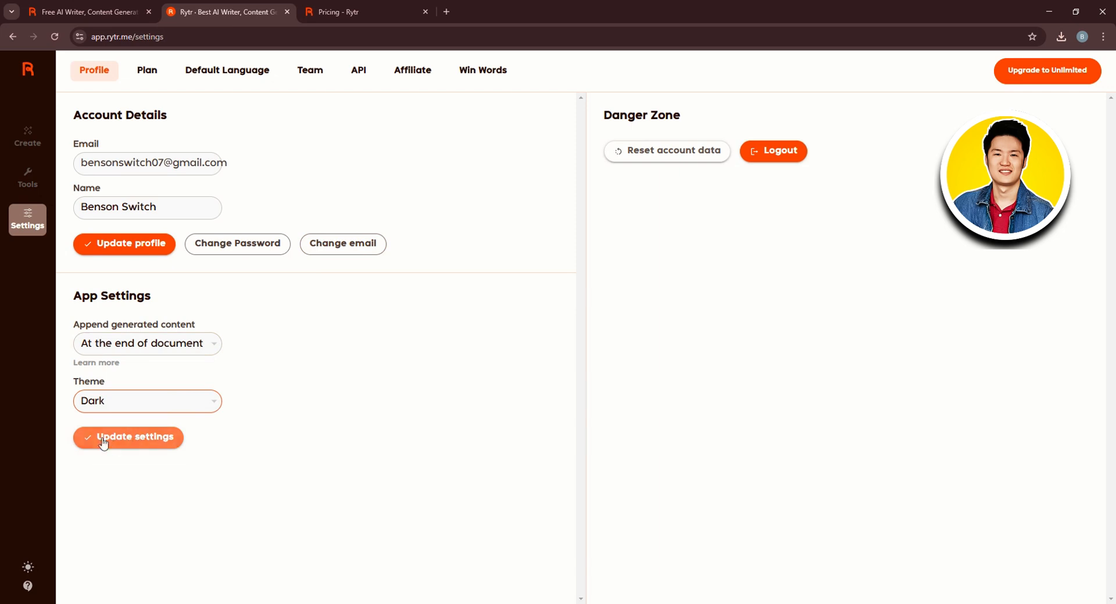
pyautogui.click(103, 443)
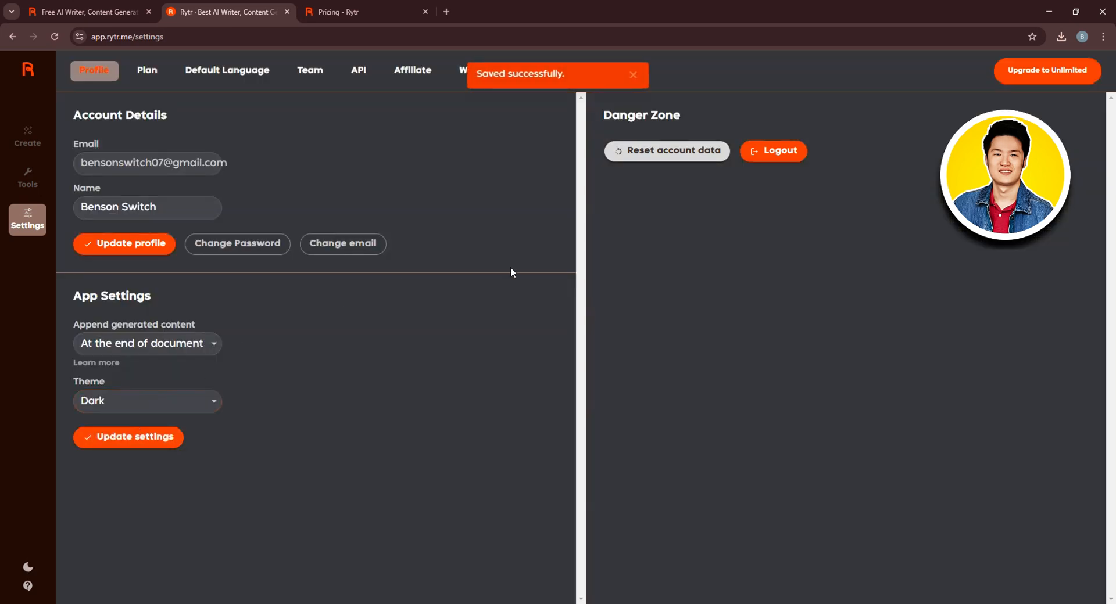
pyautogui.click(634, 76)
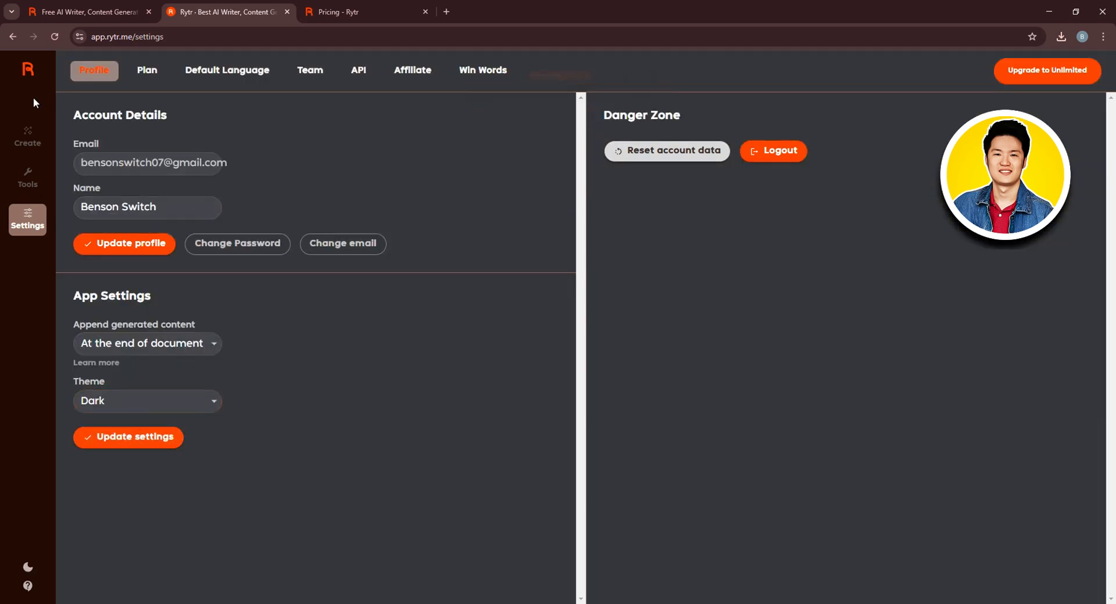
# Return to Create and open the Write editor with the Video Idea use case and Airpods Review keywords
pyautogui.click(28, 70)
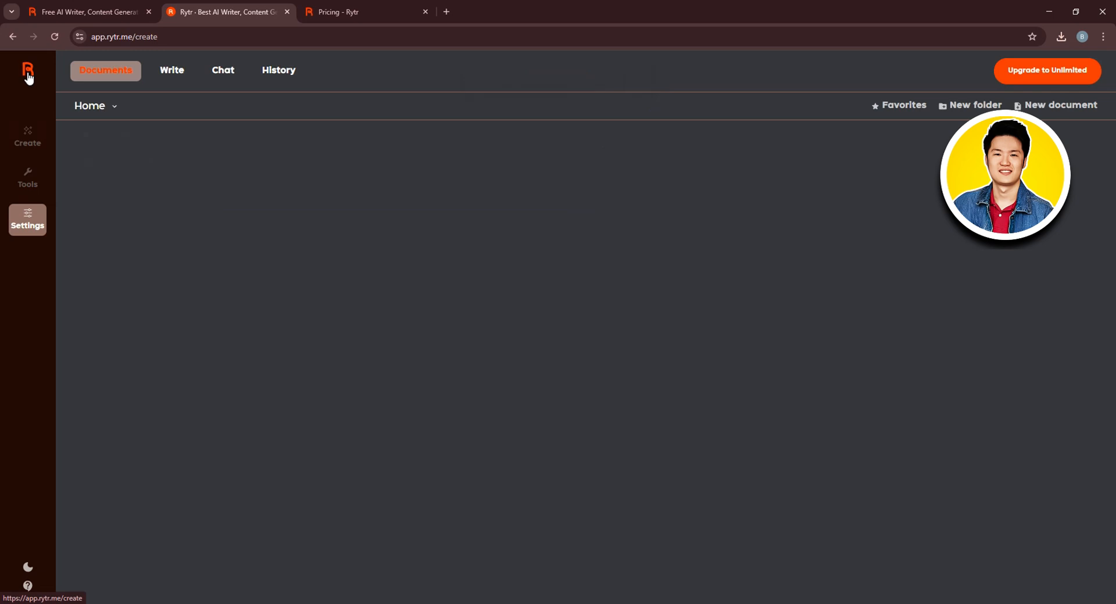
pyautogui.click(162, 73)
pyautogui.click(158, 216)
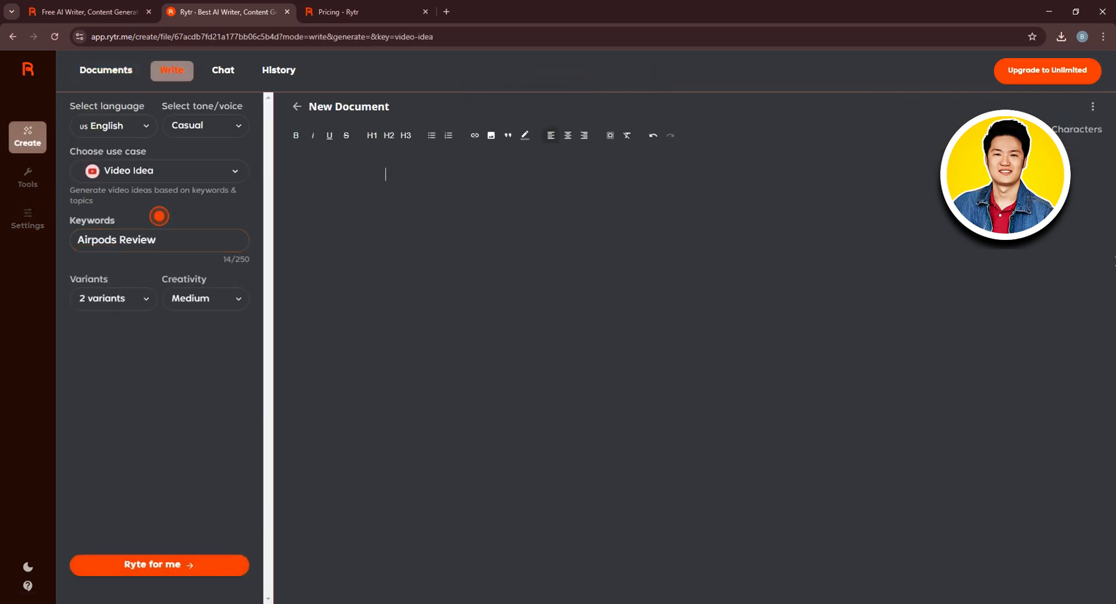